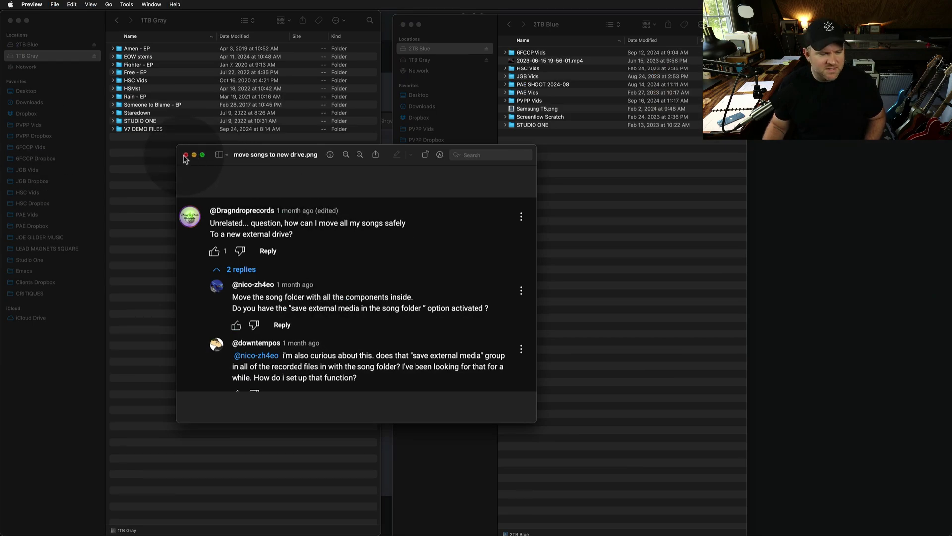
- Close the Preview comment-thread screenshot to reveal the 1TB Gray and 2TB Blue Finder windows
click(187, 155)
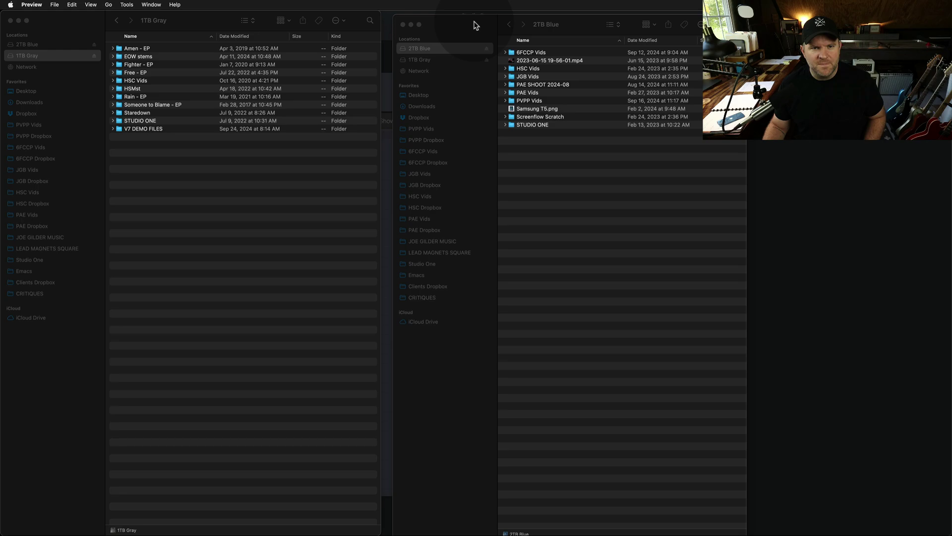
- On 1TB Gray, open Fighter - EP > Fighter > Fighter - V7 Overview.song in Studio One
drag(473, 20, 472, 16)
click(347, 168)
click(548, 193)
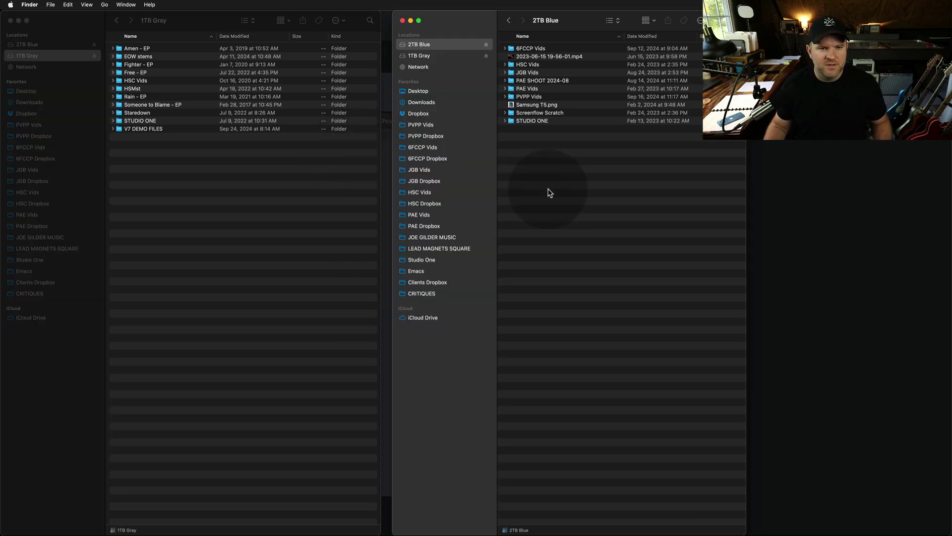
click(310, 215)
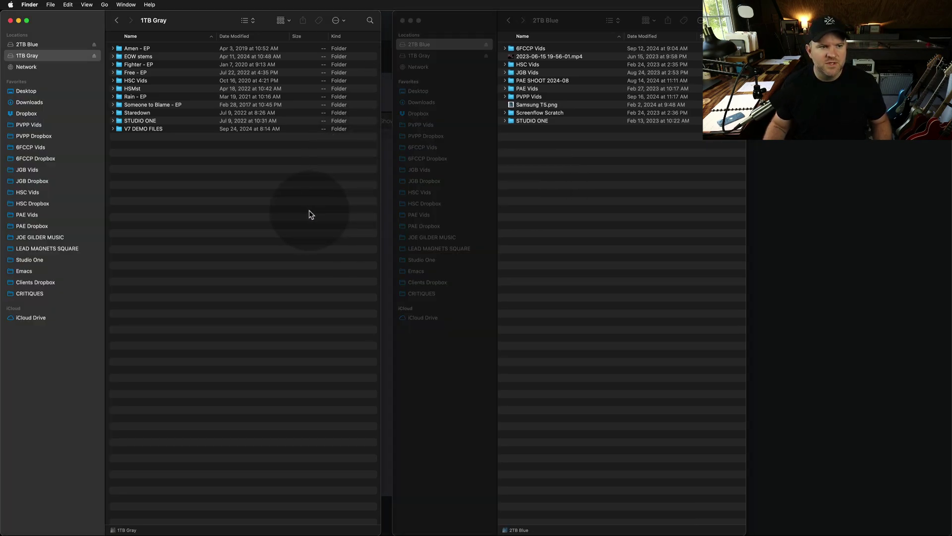
double_click(135, 64)
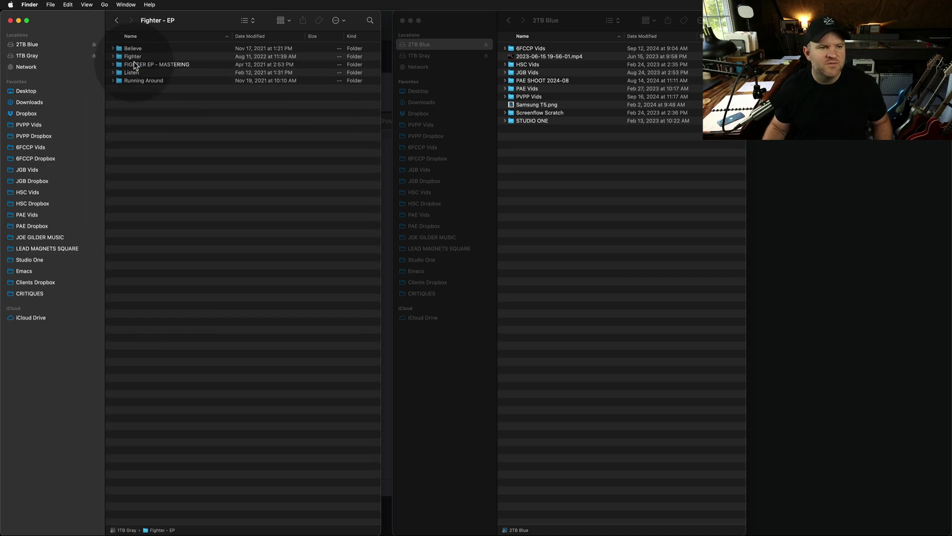
double_click(133, 56)
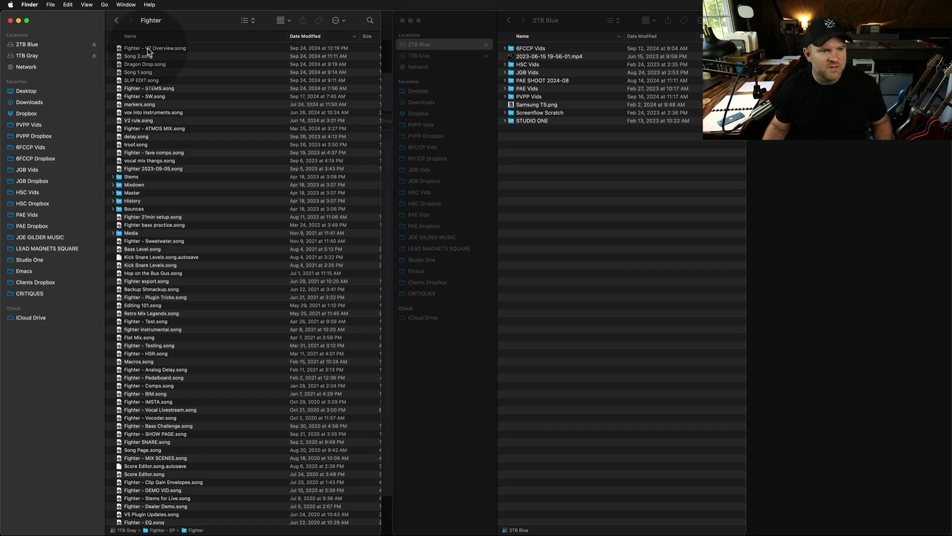
double_click(149, 49)
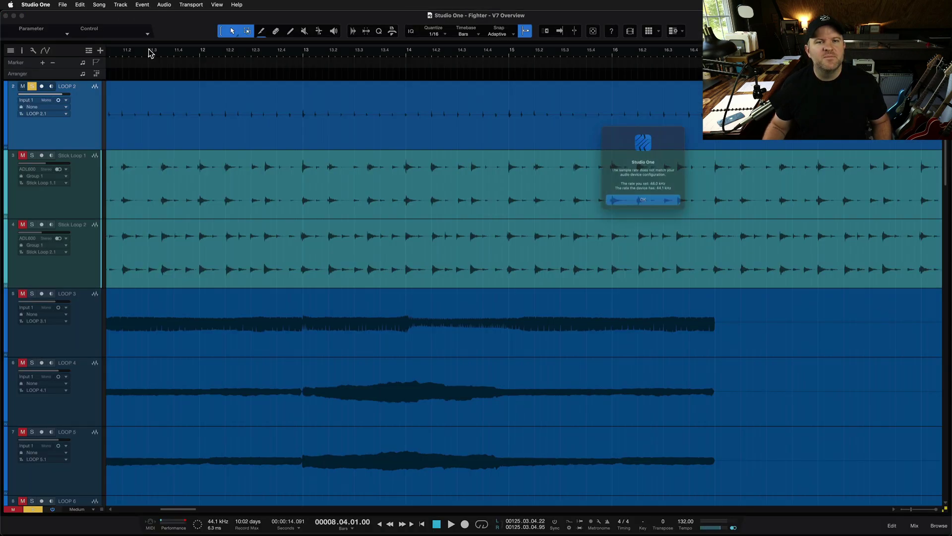
- Dismiss the sample-rate alert, close Song Information, and unsolo LOOP 2
click(625, 206)
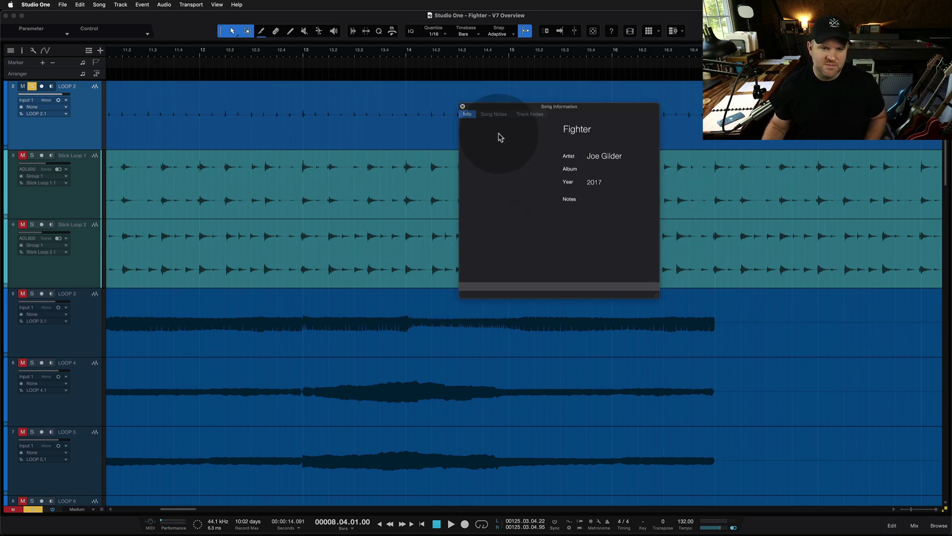
click(462, 106)
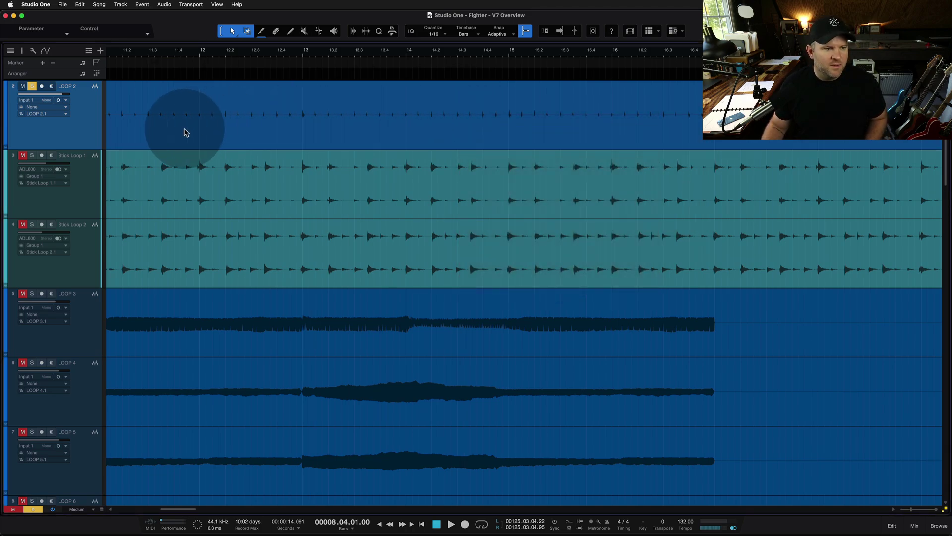
key(s)
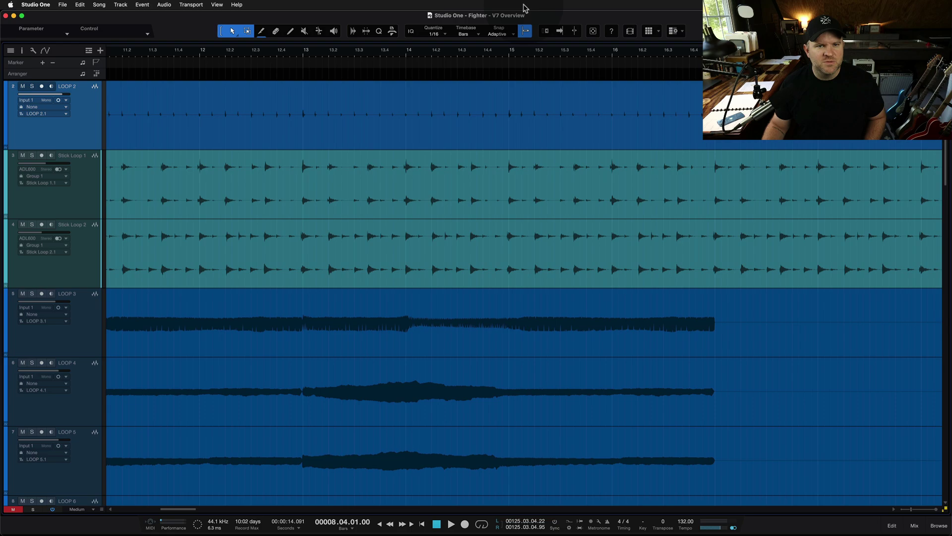
- Save the song as a copy named 'FIGHTER MOVE ME PLEASE'
click(62, 5)
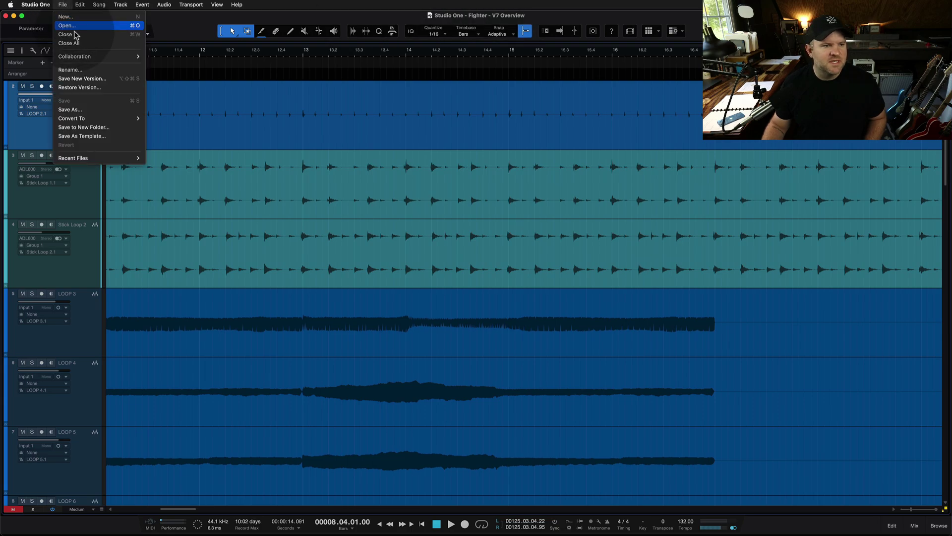
click(74, 109)
text(F)
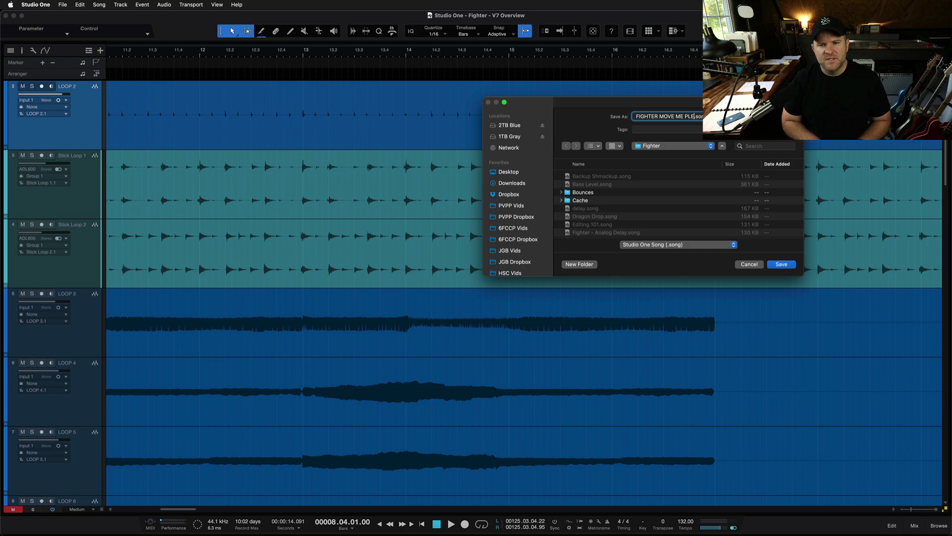
text(IGHTER MOVE ME PLEASE)
key(Return)
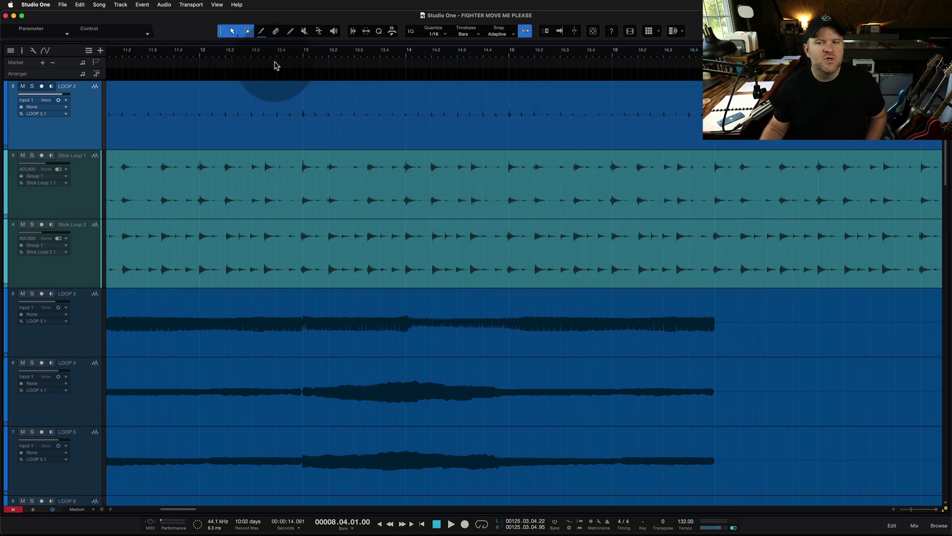
- Place the playback position near bar 12
click(275, 216)
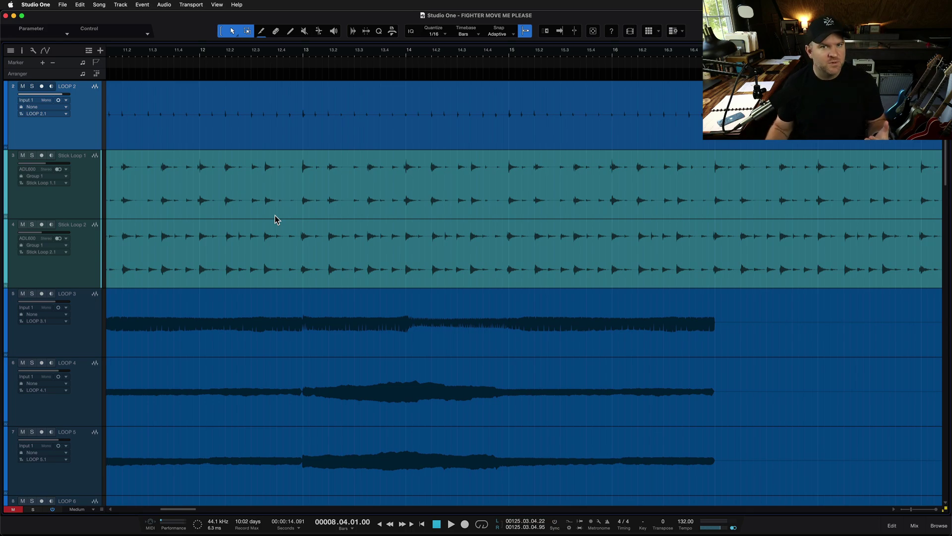
click(275, 215)
click(211, 318)
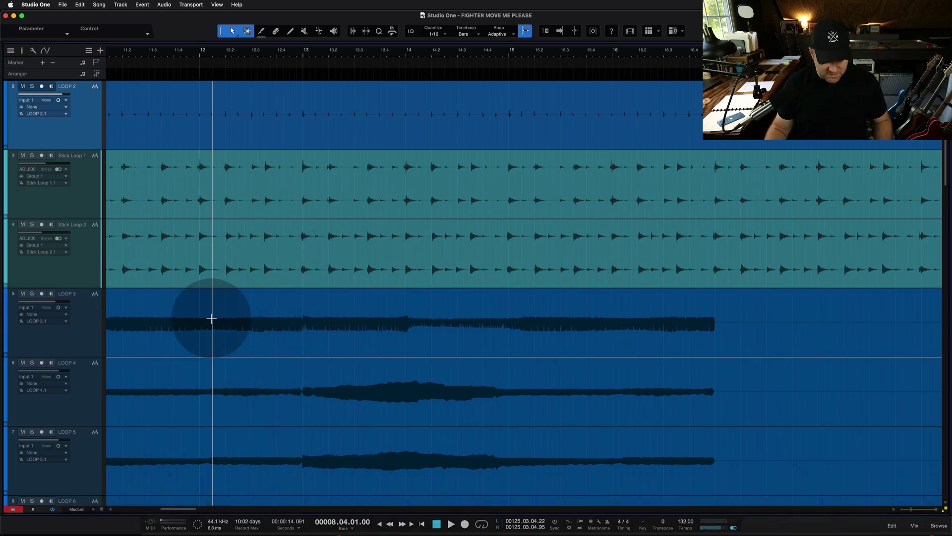
- Close Preferences without changes and bring up the New song dialog on Record and Mix
key(super+comma)
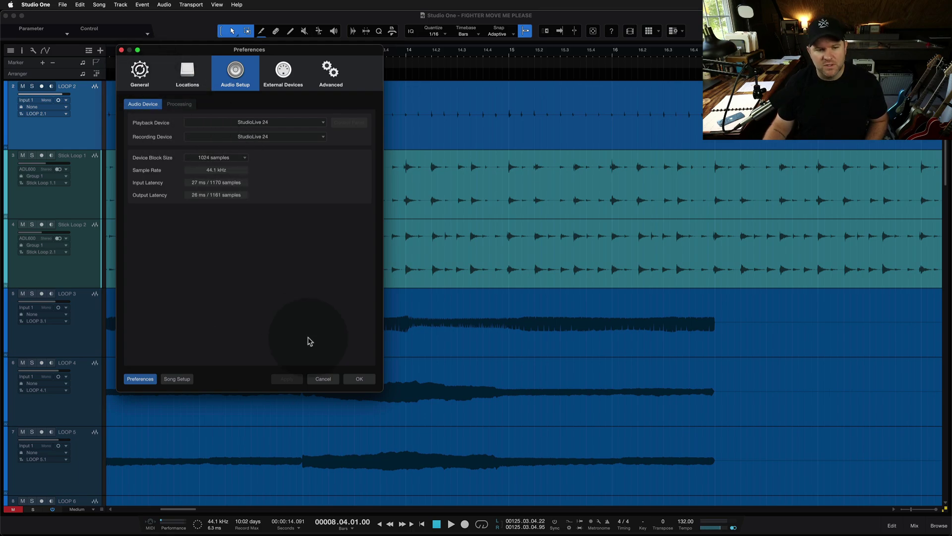
click(323, 378)
key(super+n)
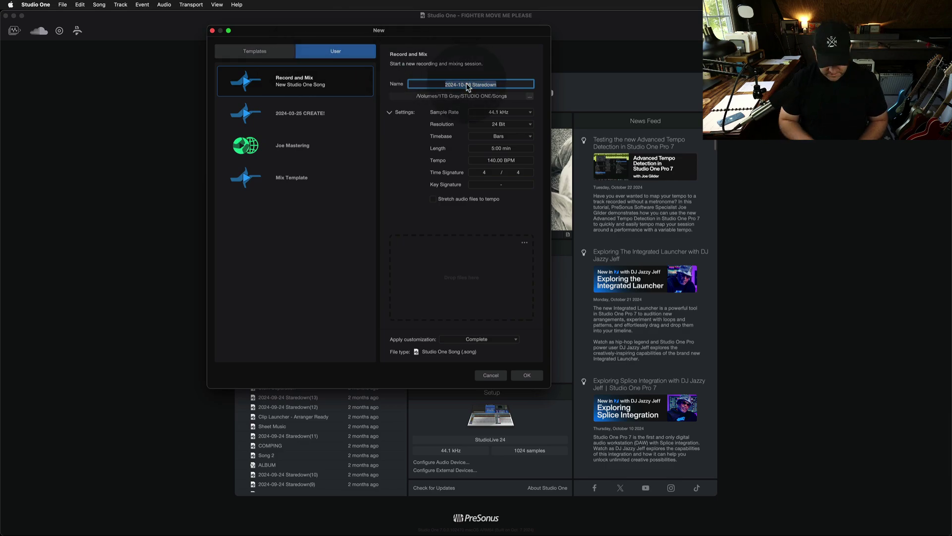
- Create a test song named 'new s', dismiss the sample-rate warning, and close it
text(new song)
key(Return)
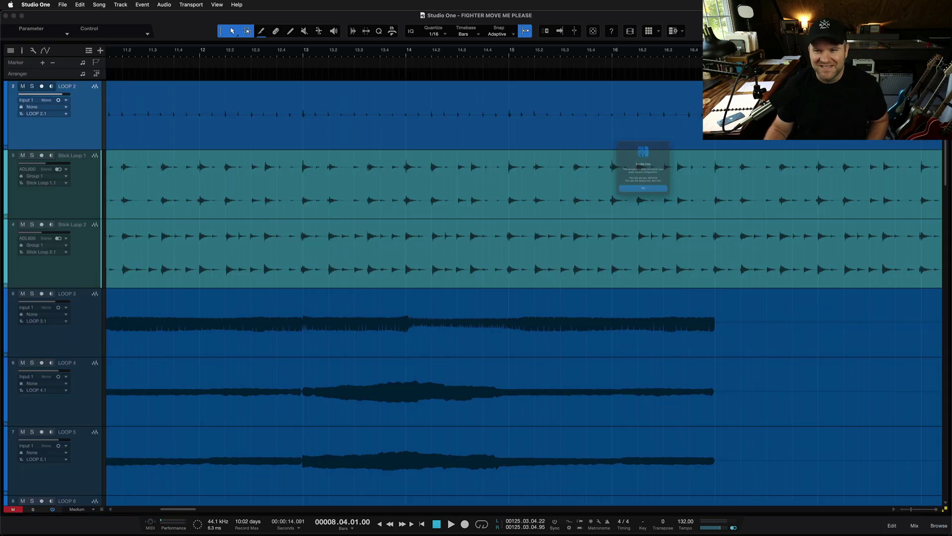
key(Return)
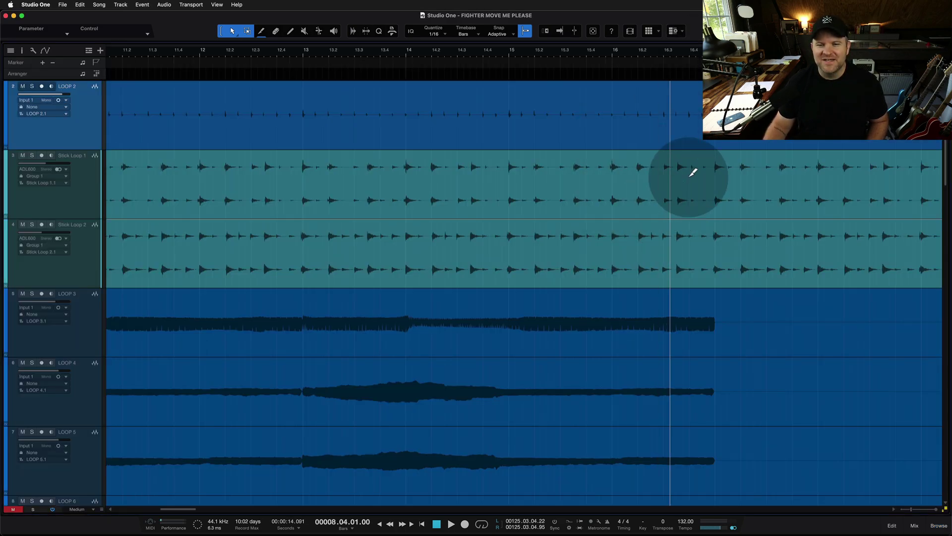
key(super+w)
- Reopen the new-song setup, type 'new son', then cancel it
click(252, 92)
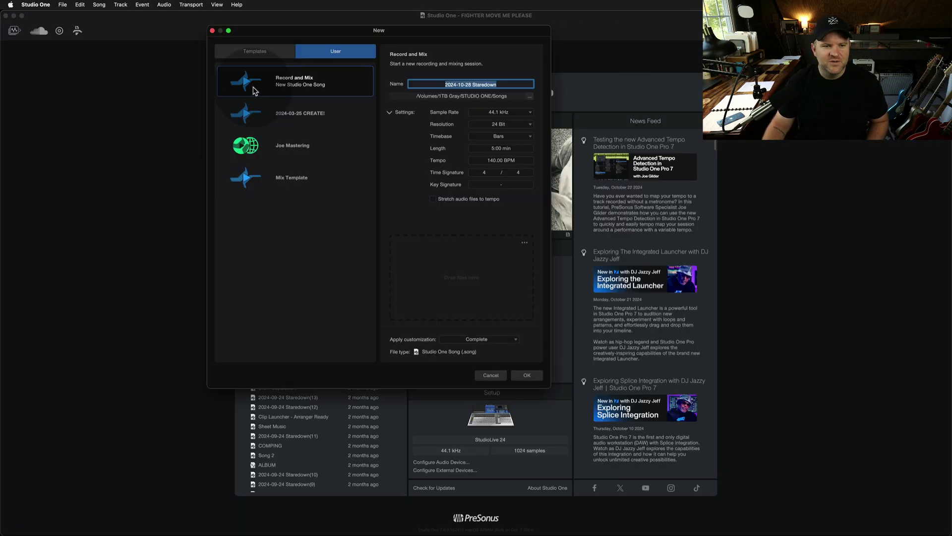
text(new song)
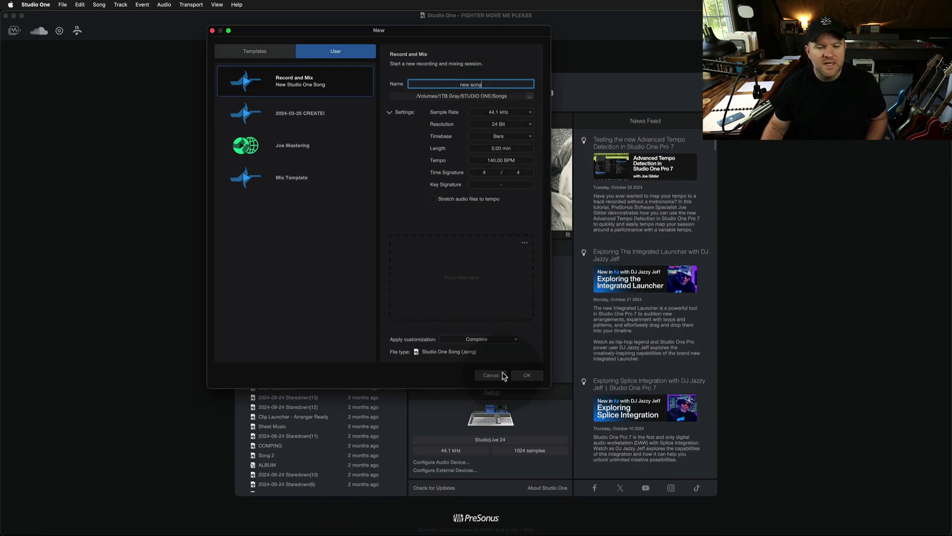
click(492, 377)
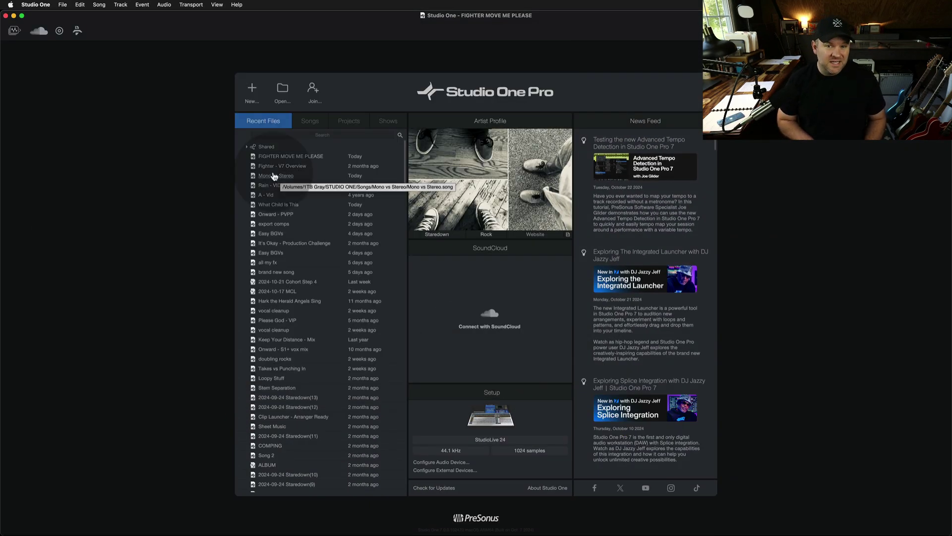
- Show Preferences > Locations > User Data: Documents/Studio One folder, autosave every 5:00 min
key(super+comma)
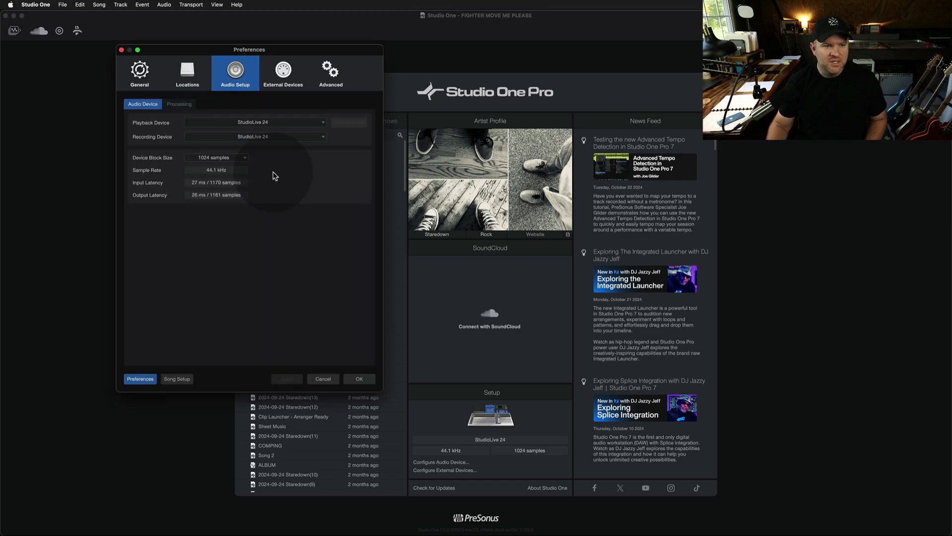
click(194, 76)
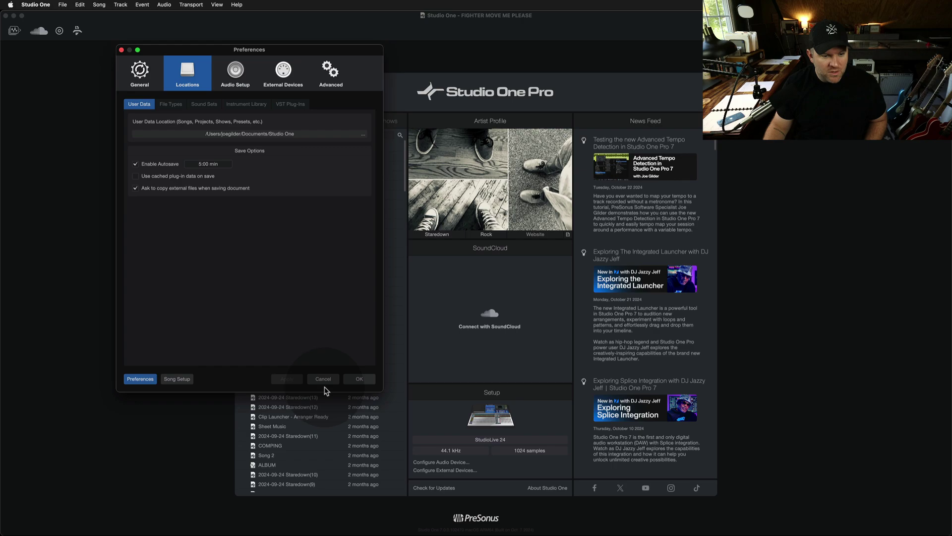
- Start a new song named 'new' and point its location to the 2TB Blue drive
click(323, 378)
click(251, 90)
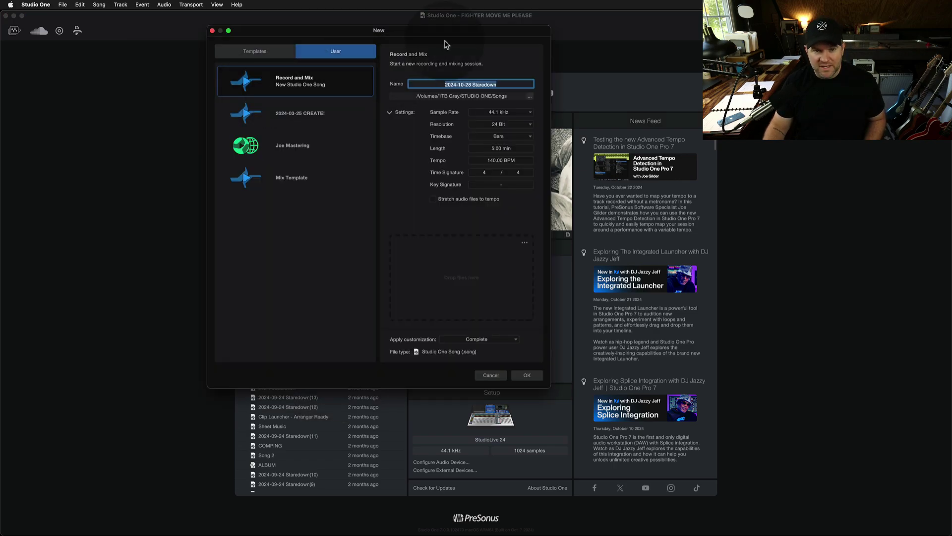
text(new song)
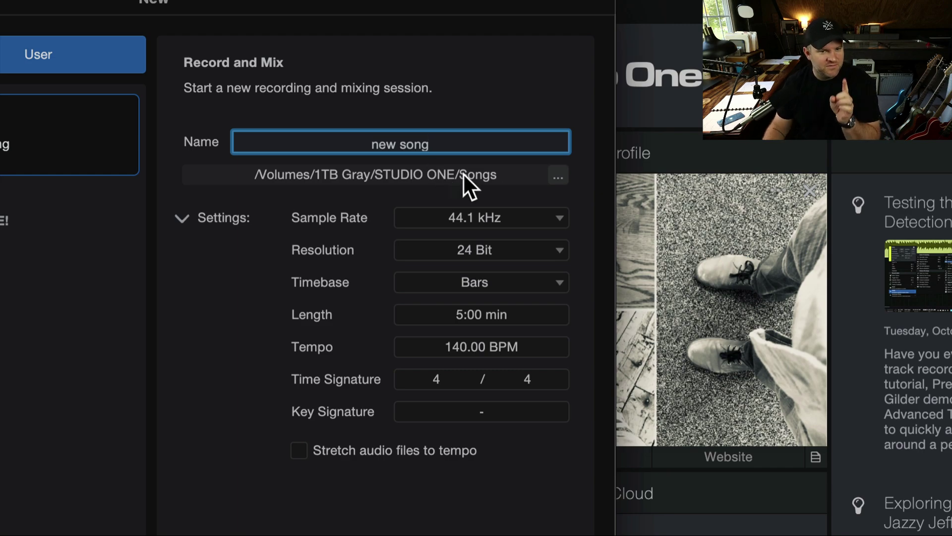
click(551, 174)
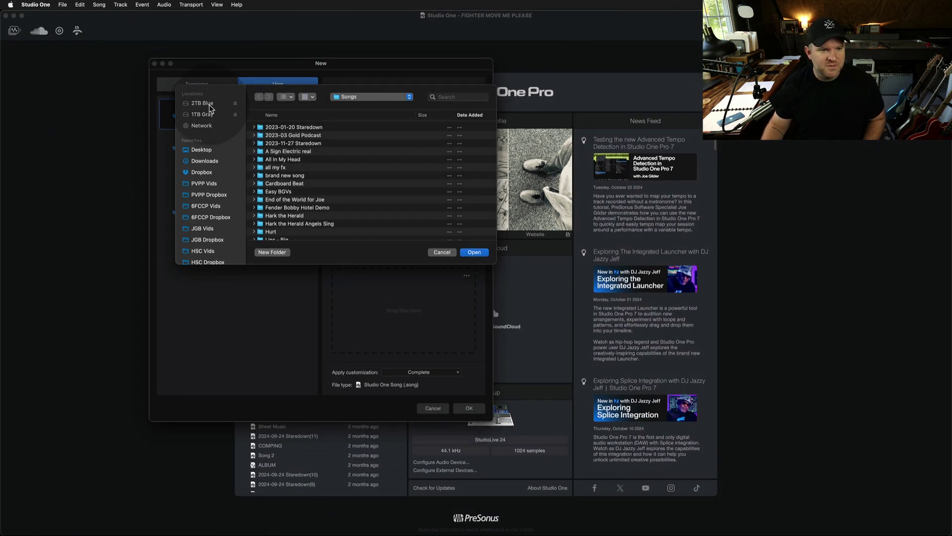
click(208, 105)
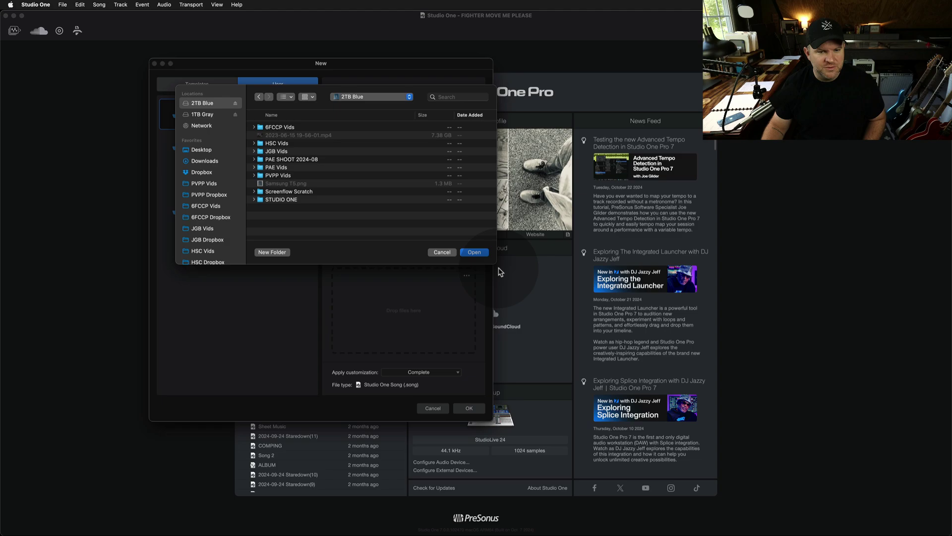
click(474, 252)
- Reopen the New song dialog, check its 1TB Gray STUDIO ONE/Songs path, and cancel the folder picker
click(461, 405)
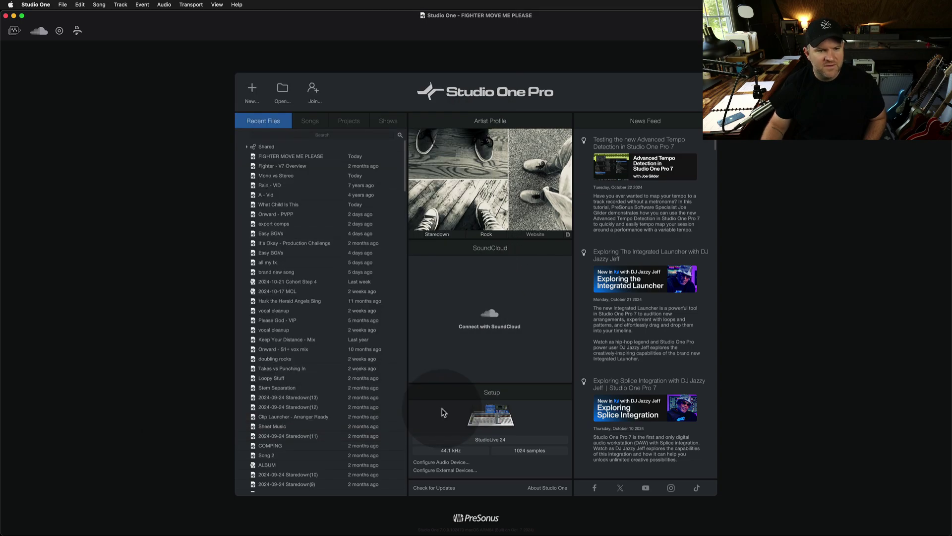
click(253, 92)
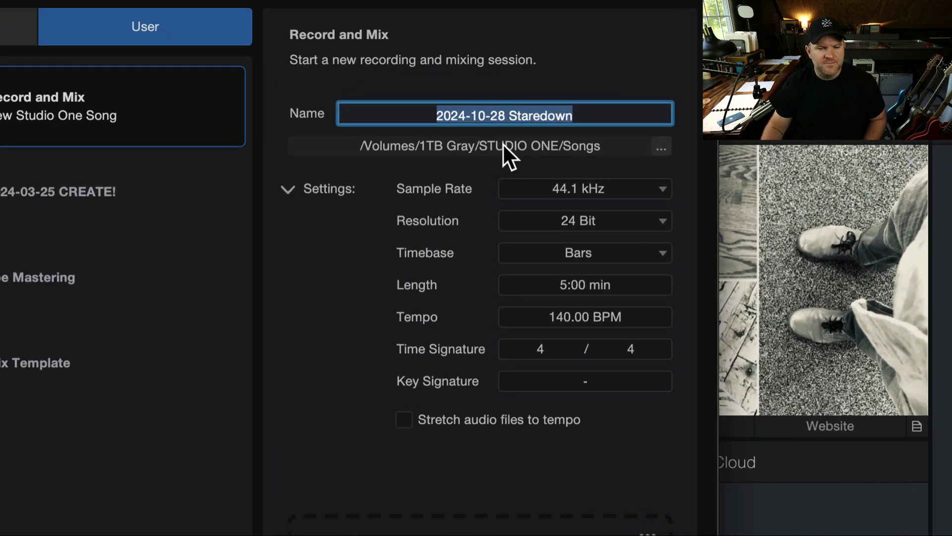
click(549, 145)
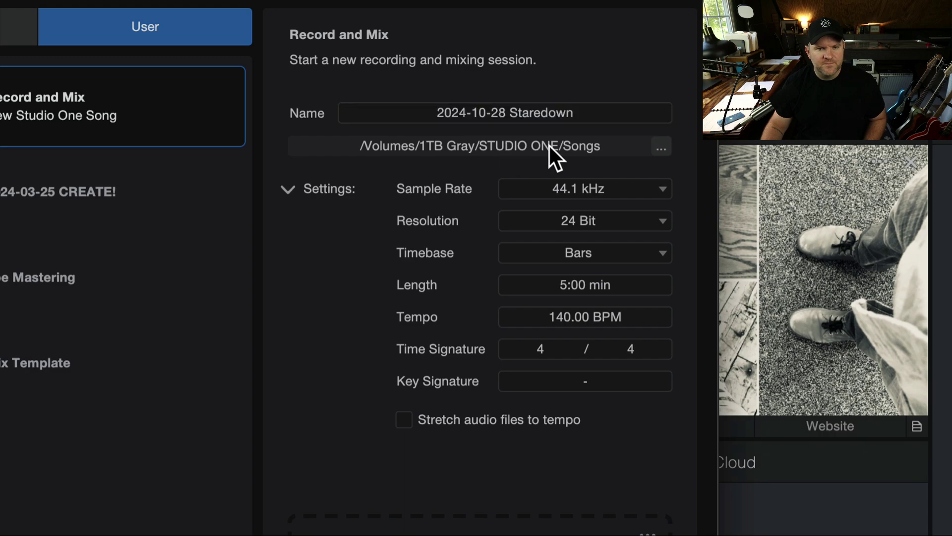
click(660, 148)
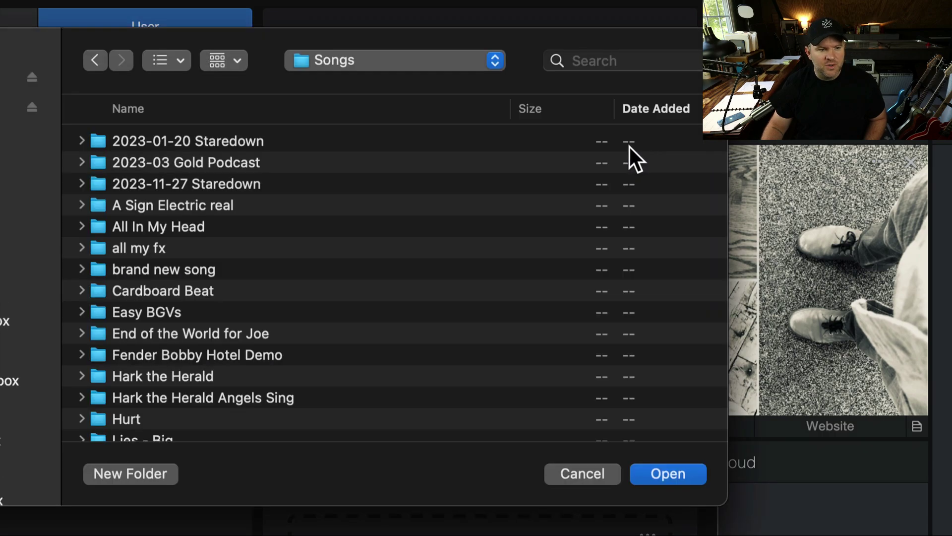
click(573, 471)
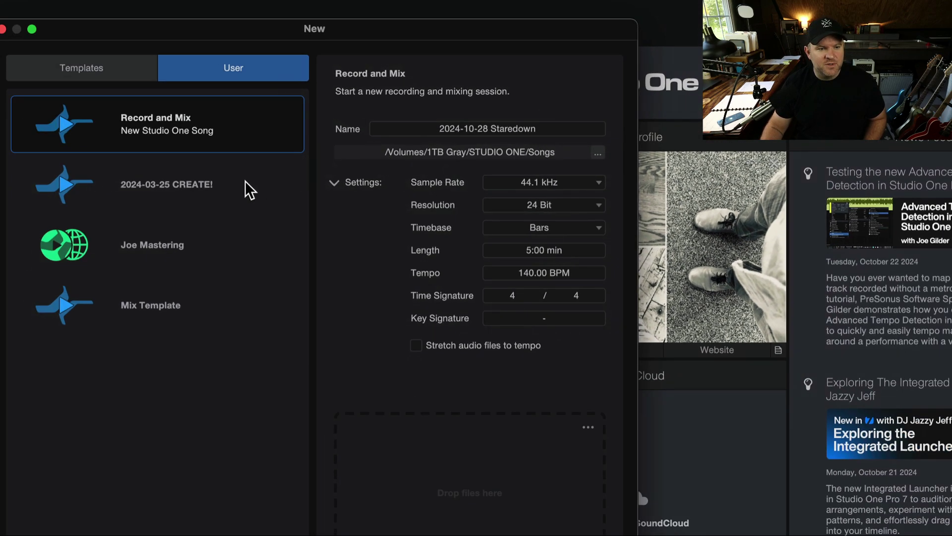
- Compare the 2024-03-25 CREATE!, Joe Mastering, Mix Template and Record and Mix template settings
click(162, 190)
click(132, 274)
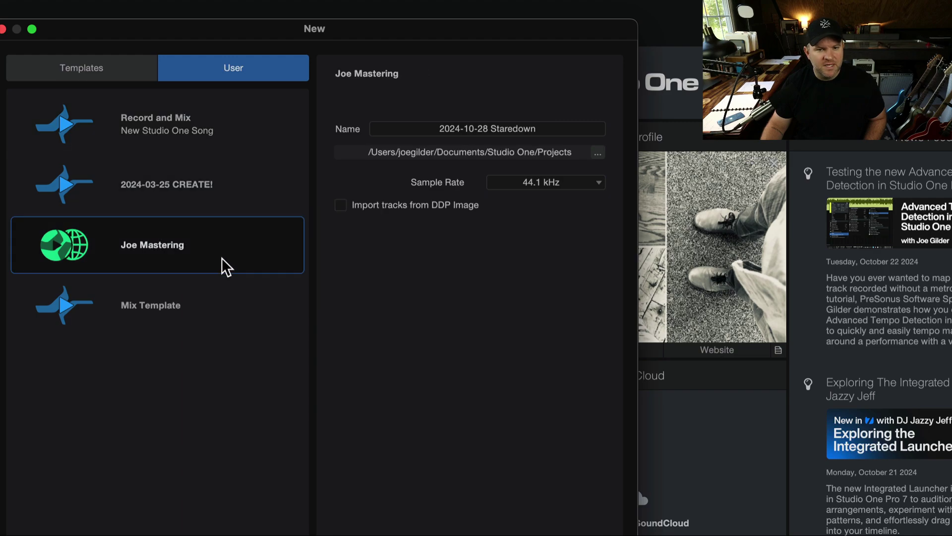
click(223, 284)
click(223, 255)
click(214, 209)
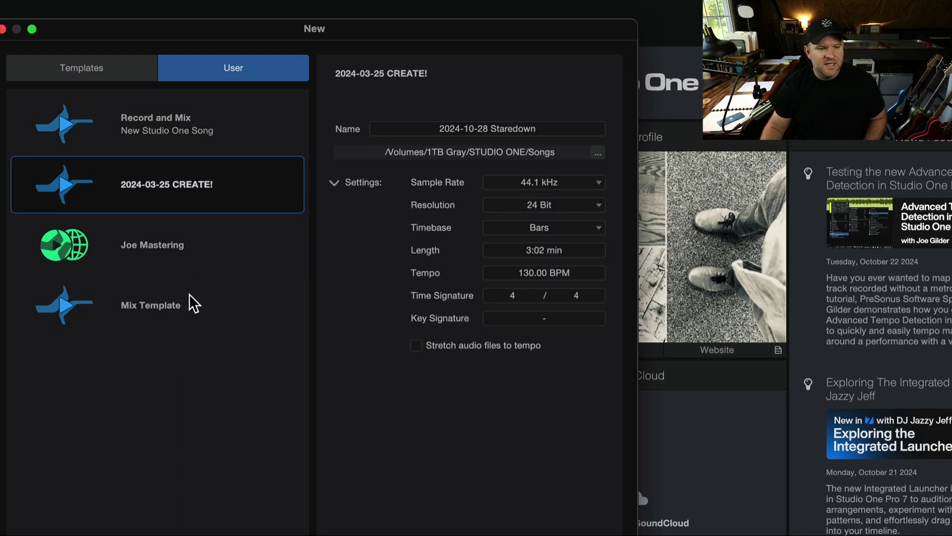
click(190, 296)
click(193, 257)
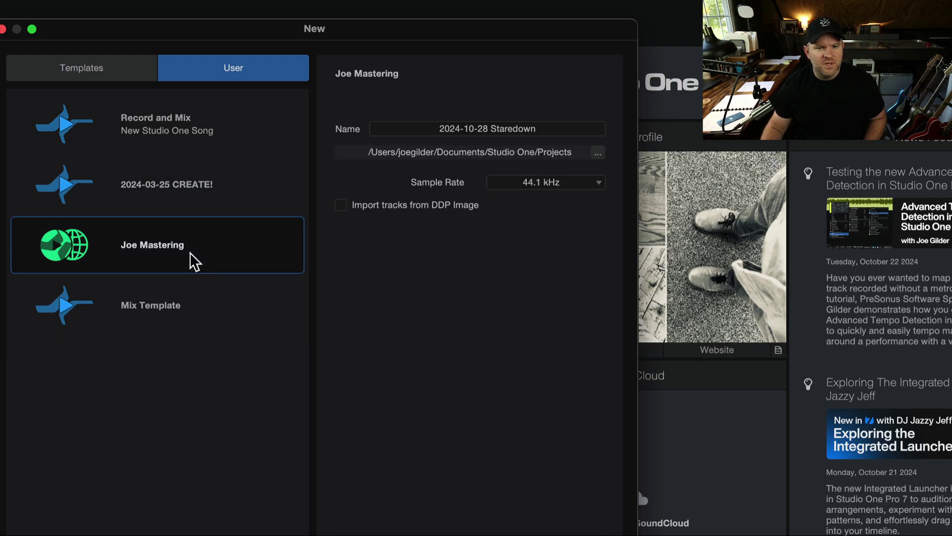
click(192, 200)
click(190, 106)
click(191, 175)
click(187, 248)
click(187, 280)
click(187, 249)
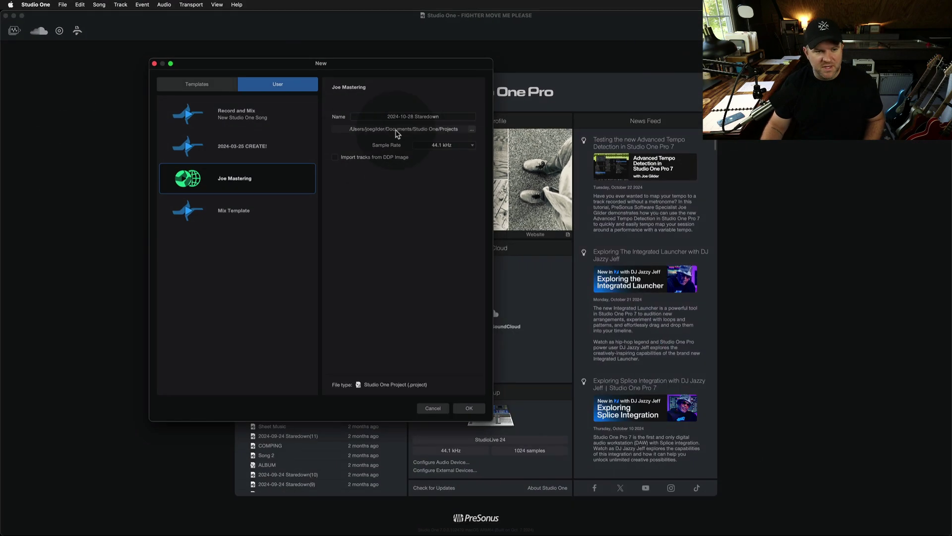
- Recheck CREATE!, Joe Mastering and Record and Mix, then cancel the New dialog
click(293, 149)
click(280, 122)
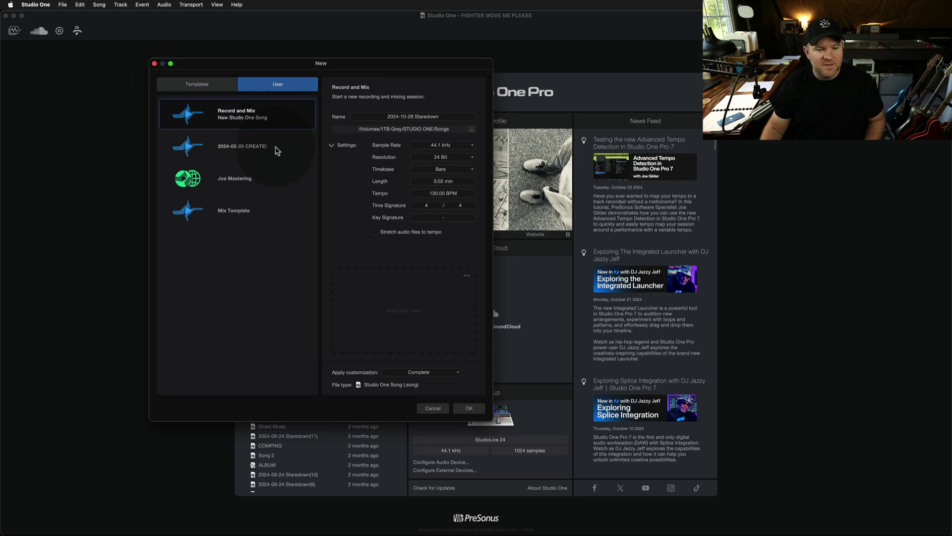
click(276, 148)
click(260, 187)
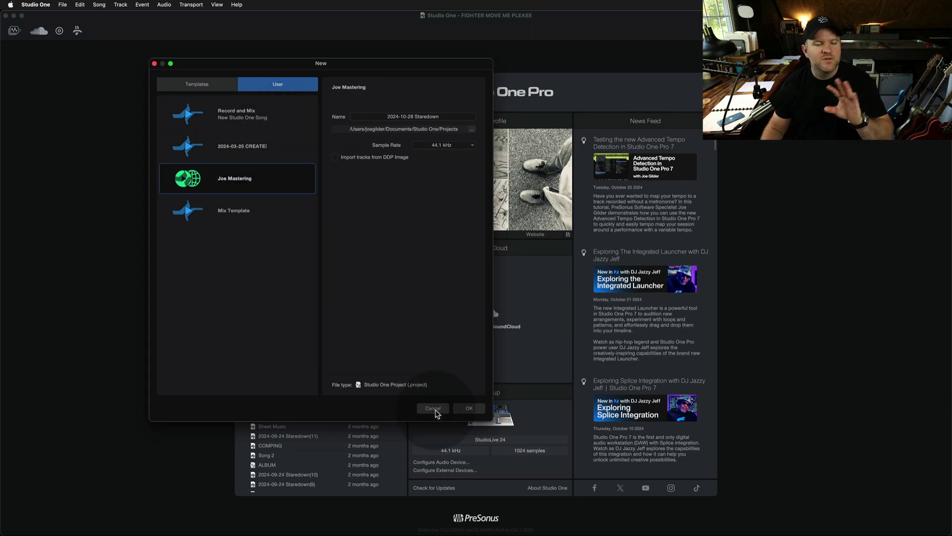
click(224, 122)
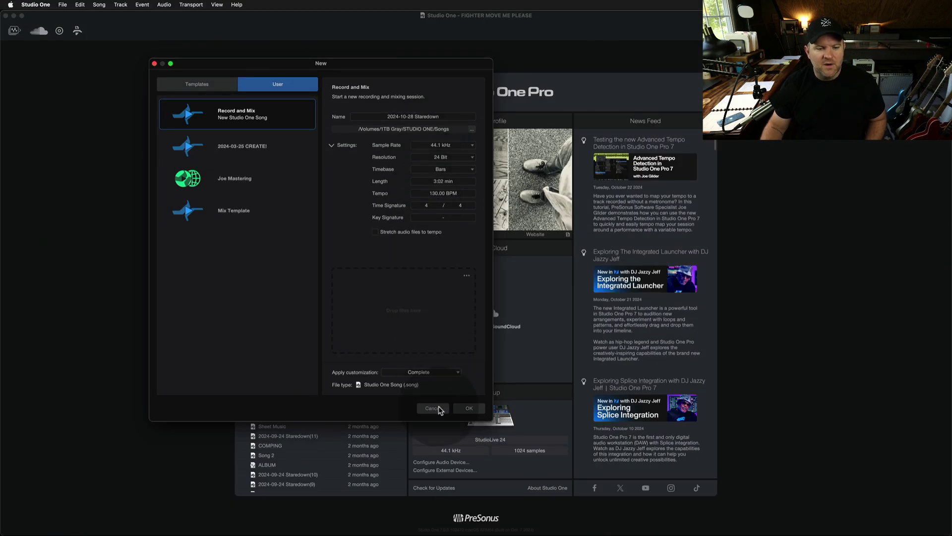
click(433, 408)
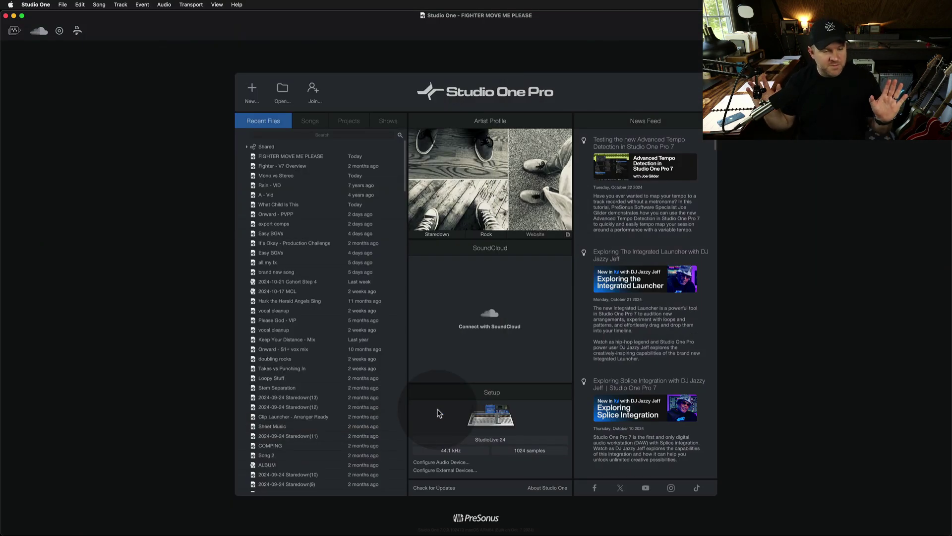
- In Finder, reopen the Fighter folder and survey its song file and Mixdown, Master, History, Bounces folders
key(super+Tab)
click(429, 268)
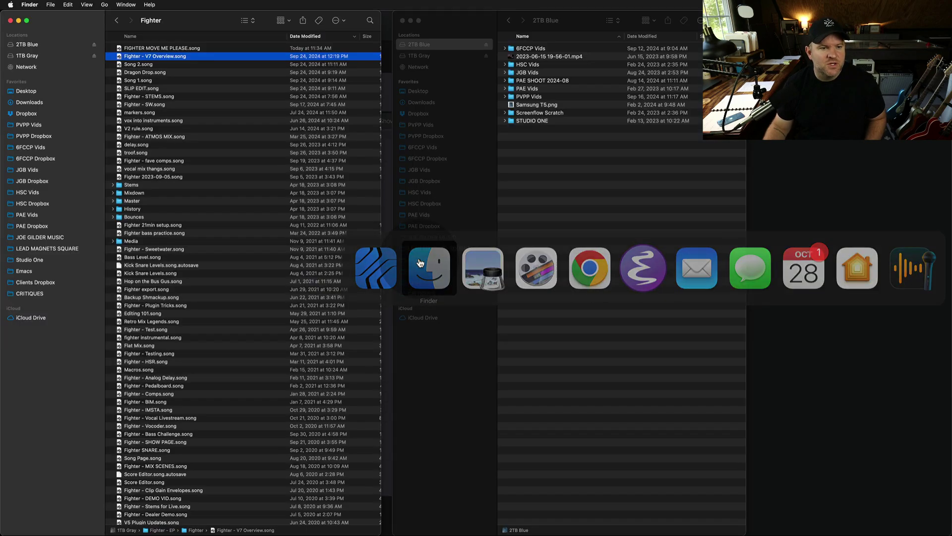
key(super+Up)
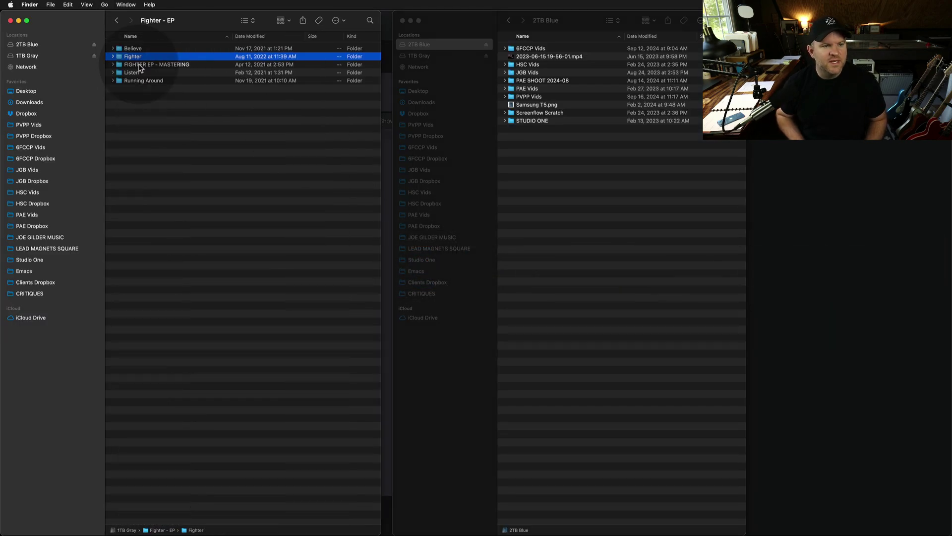
key(super+Down)
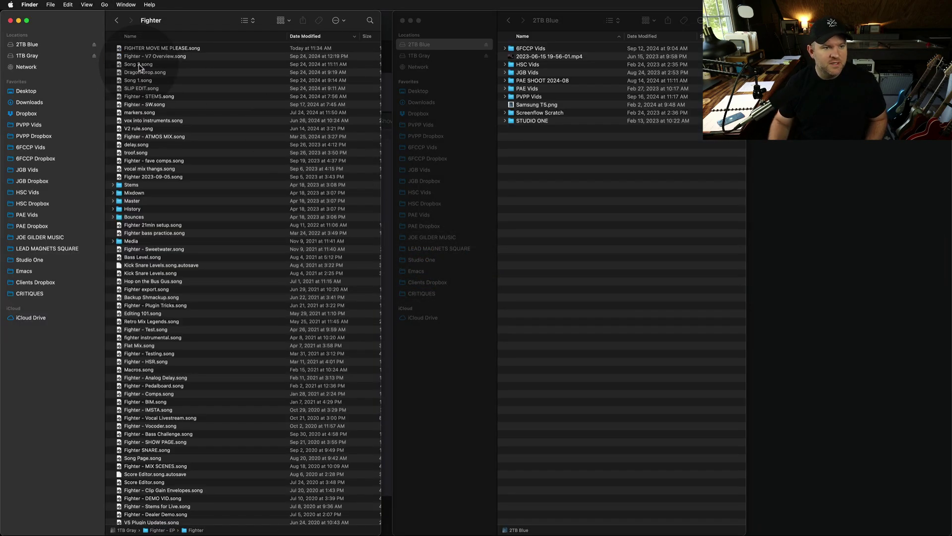
click(157, 163)
scroll(156, 167, down, 5)
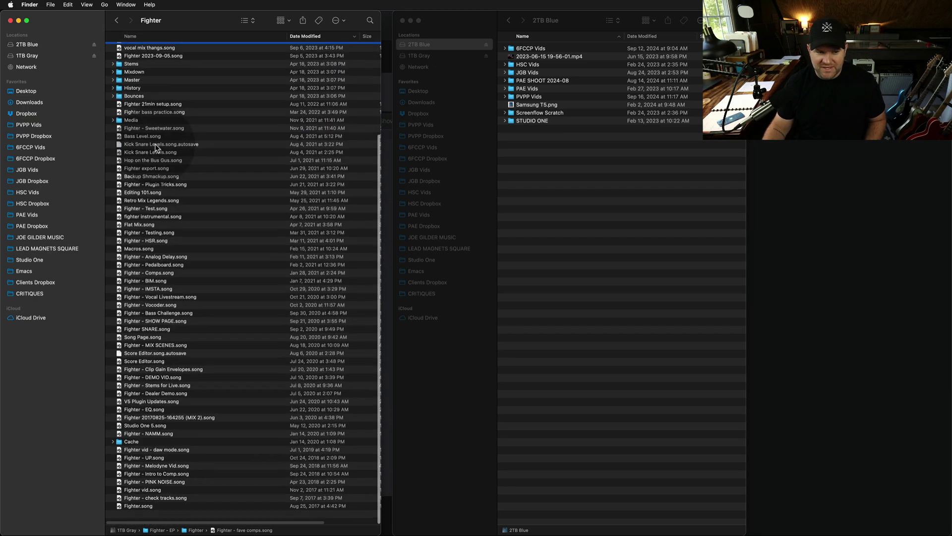
scroll(159, 436, up, 5)
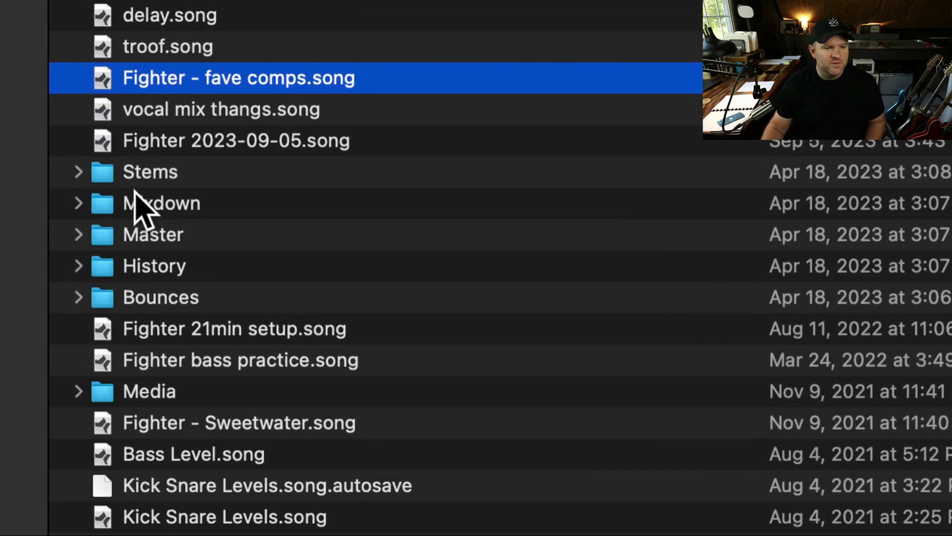
click(133, 195)
click(143, 205)
click(170, 272)
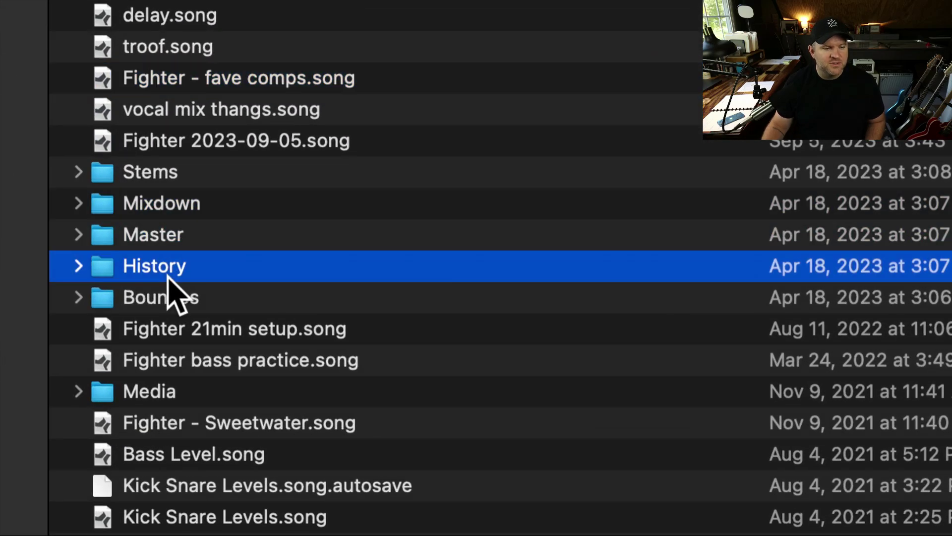
click(171, 294)
- Open the Media folder and select the VOCAL(17).wav recording
click(165, 390)
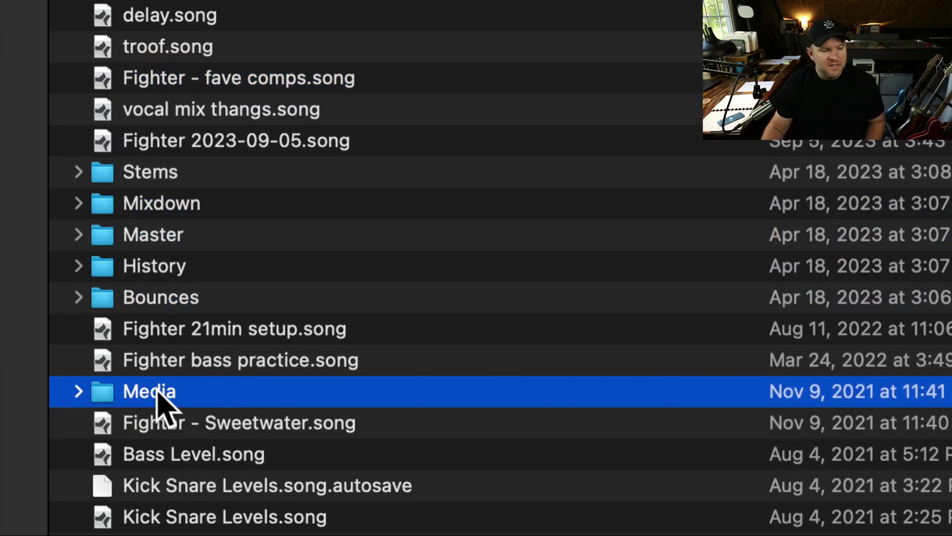
key(super+Down)
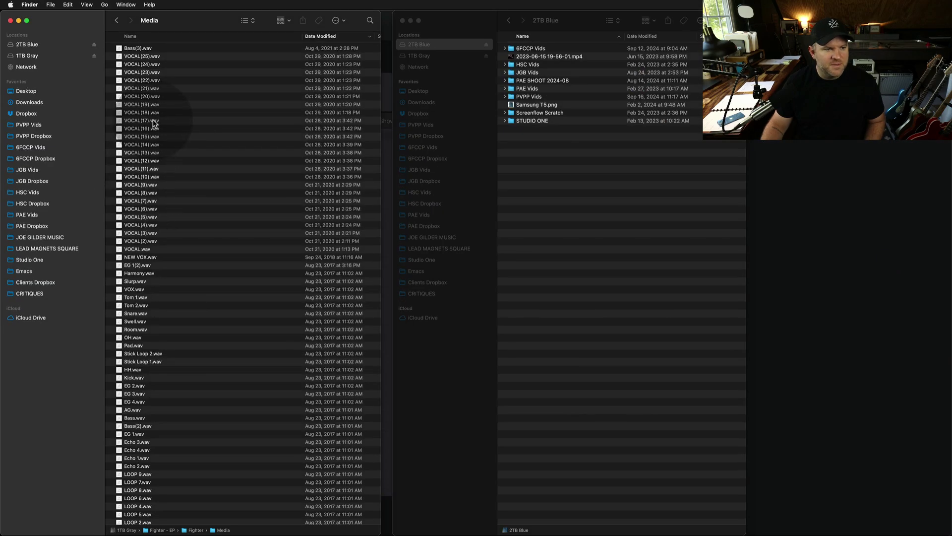
click(154, 122)
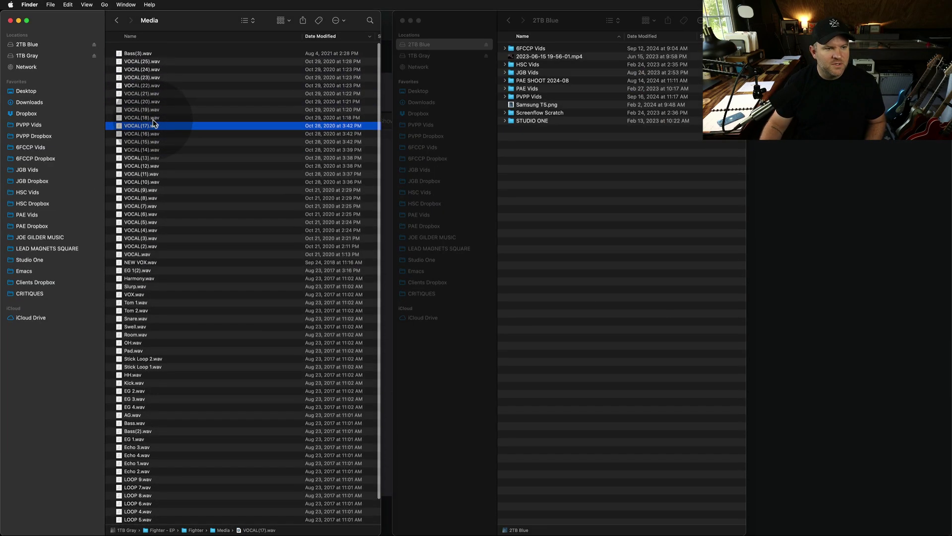
scroll(231, 255, down, 5)
scroll(231, 255, up, 3)
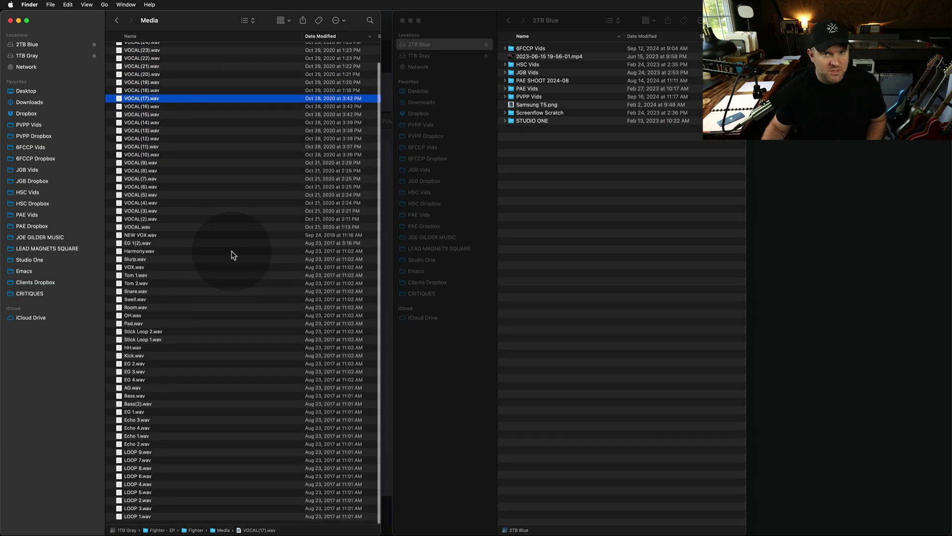
key(super+Tab)
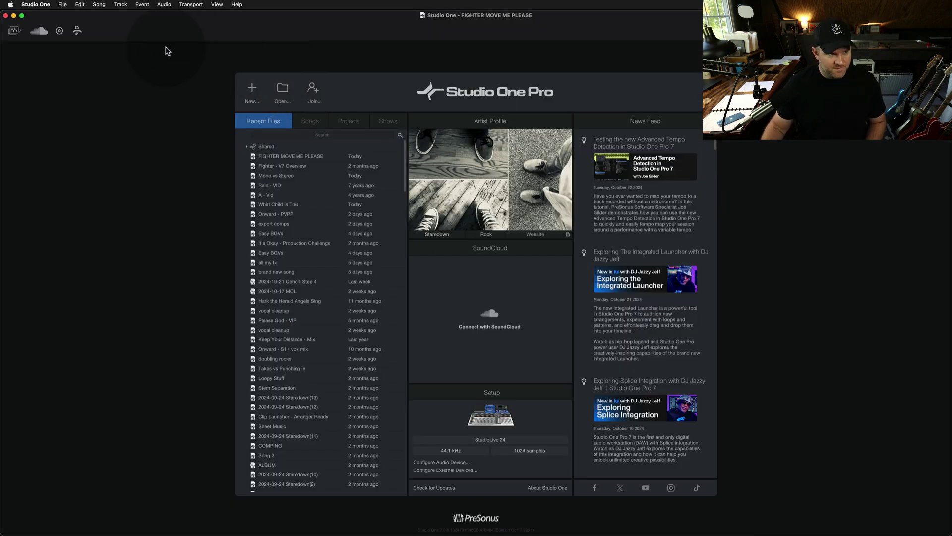
key(super+comma)
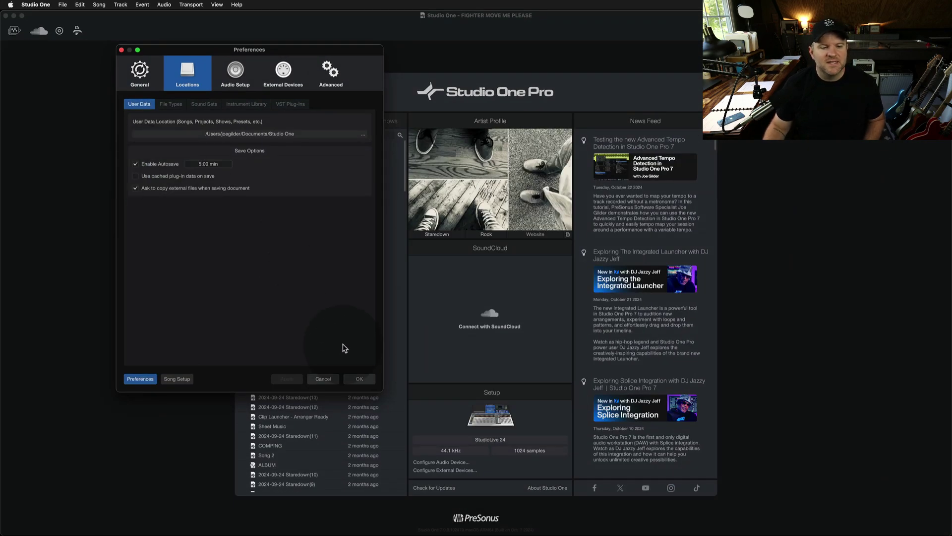
click(324, 380)
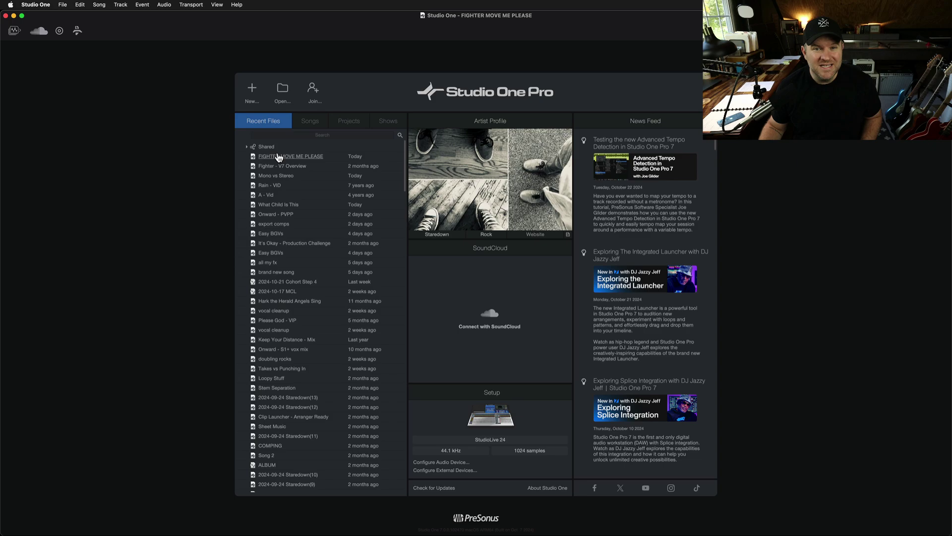
- In Finder's Fighter folder, select the FIGHTER MOVE ME PLEASE song file and check its options
key(super+Tab)
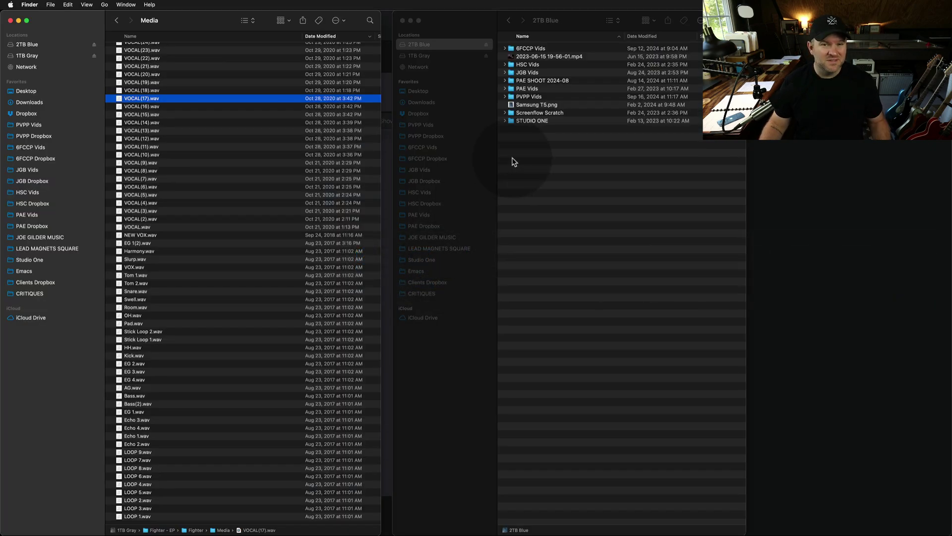
key(super+Up)
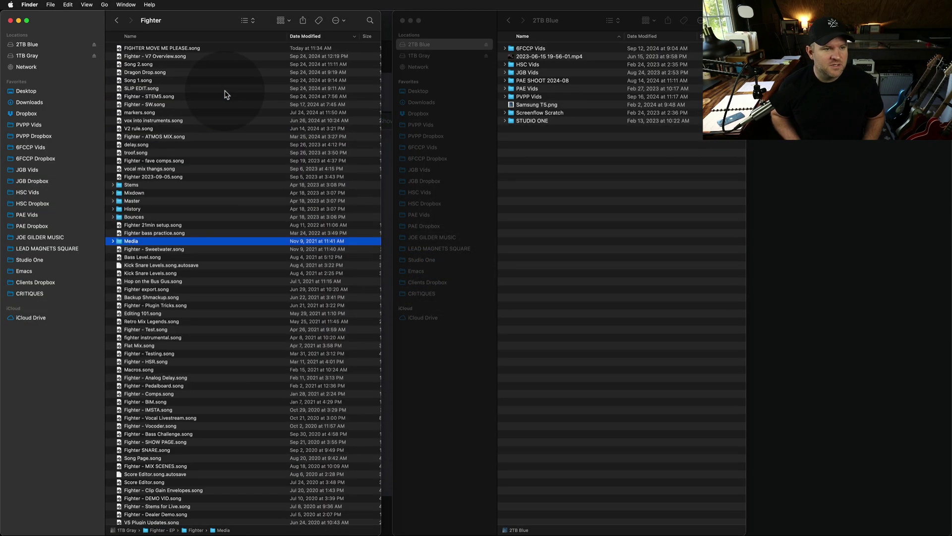
click(144, 50)
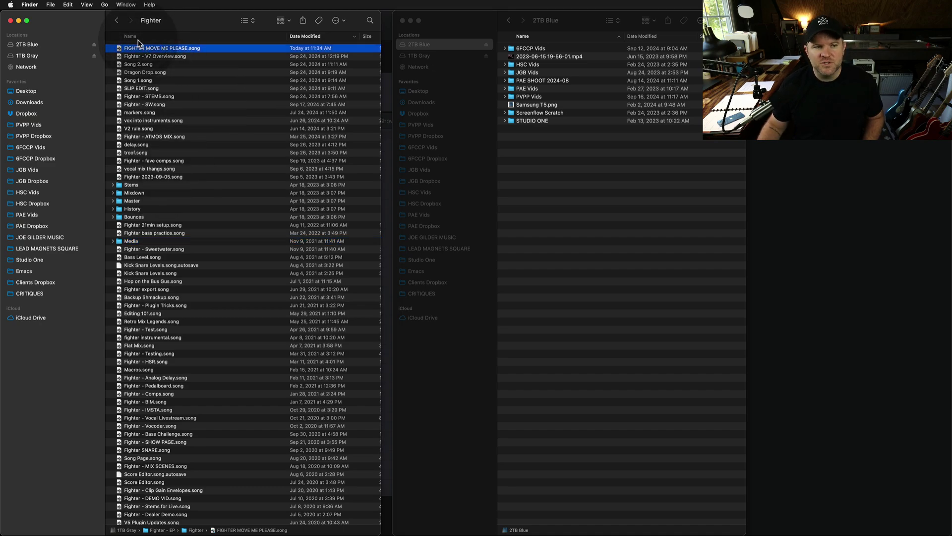
right_click(128, 48)
key(Escape)
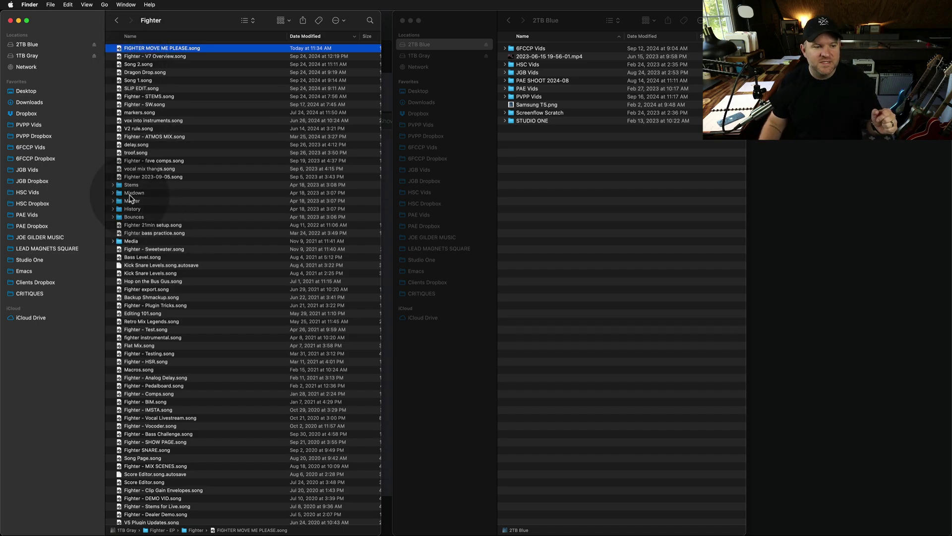
- From Fighter - EP, drag the Fighter folder onto the 2TB Blue drive window
click(134, 241)
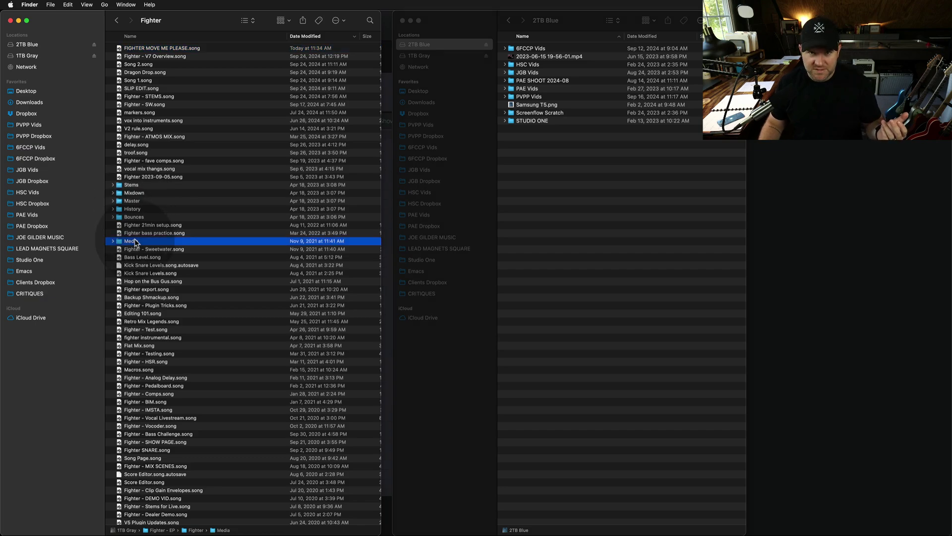
key(super+Up)
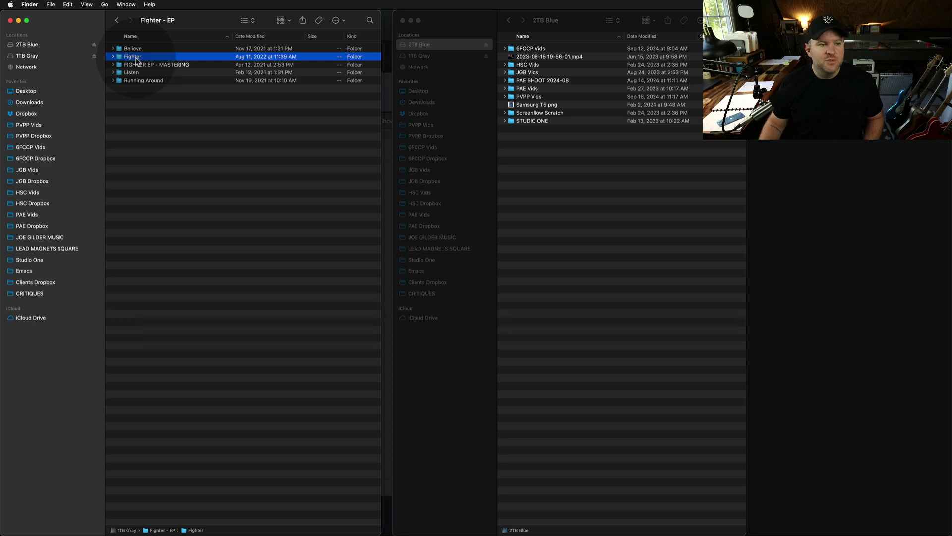
drag(134, 60, 600, 250)
key(super+Tab)
key(super+Tab)
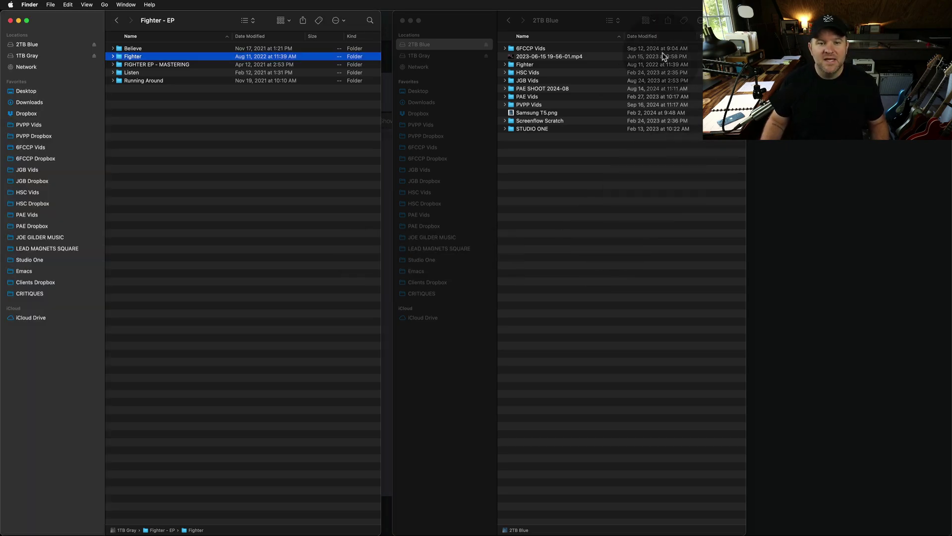
- Trash the old Fighter copy on 2TB Blue and drag a fresh copy of Fighter onto the drive
click(545, 65)
click(529, 65)
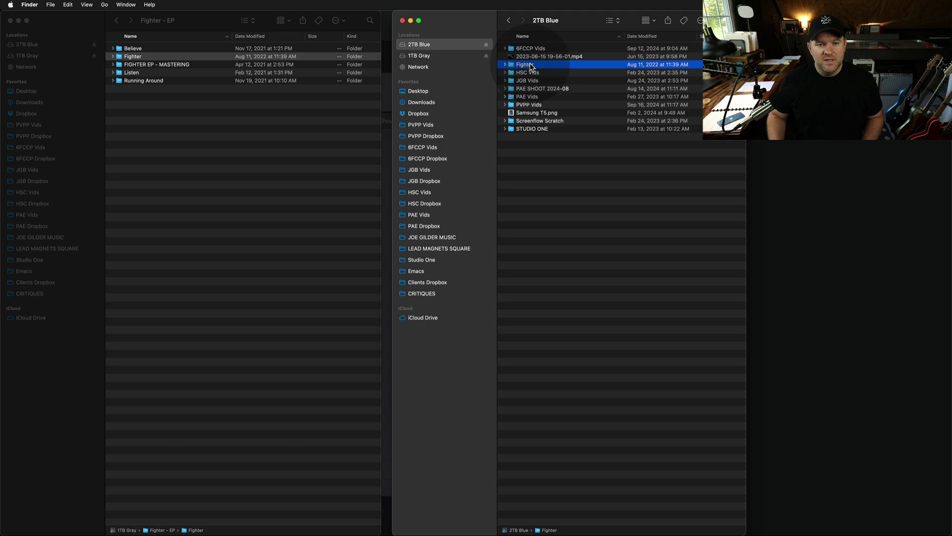
key(super+BackSpace)
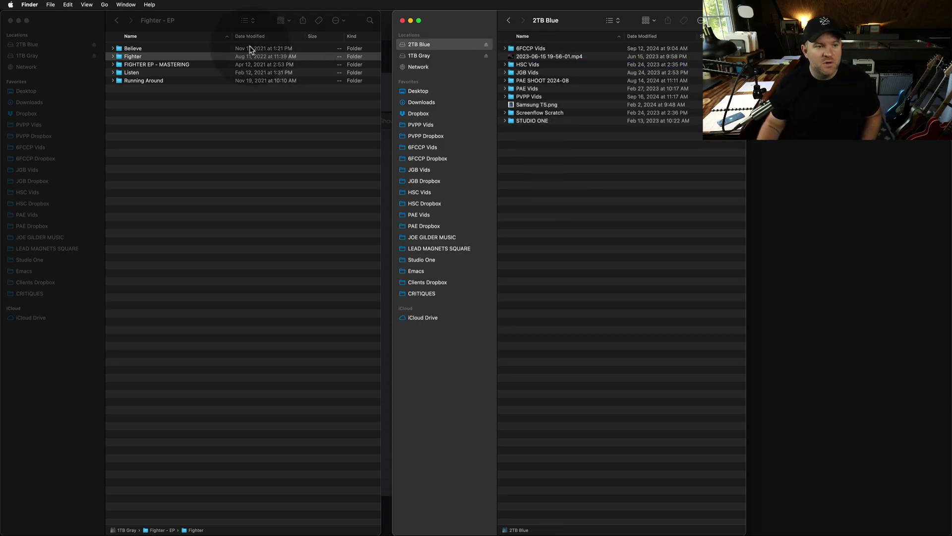
click(139, 58)
drag(140, 58, 580, 217)
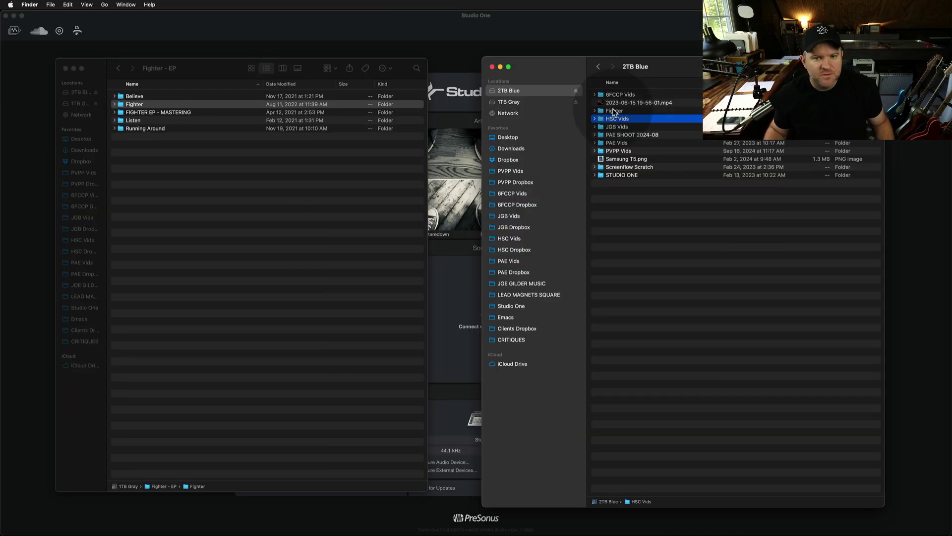
- In the new Fighter folder, sort by Date Modified and open FIGHTER MOVE ME PLEASE.song
double_click(614, 111)
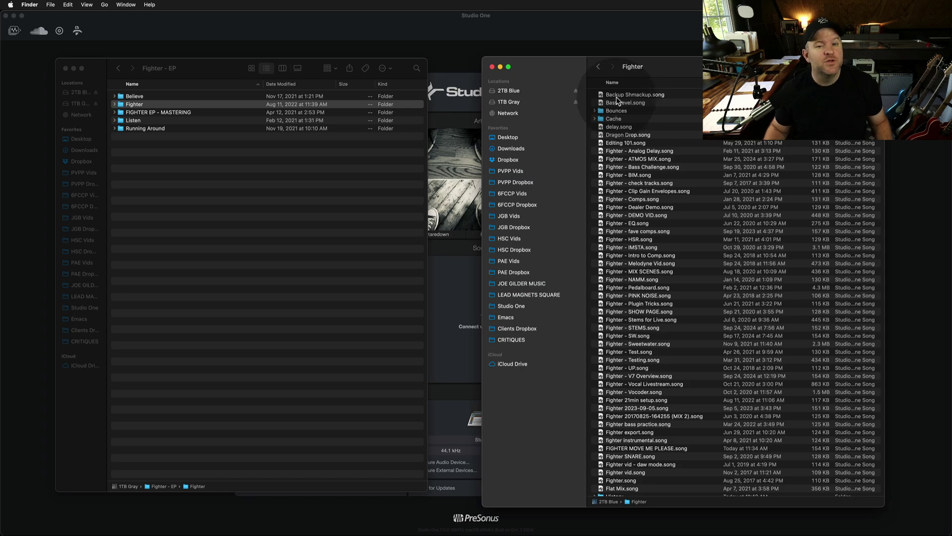
click(734, 82)
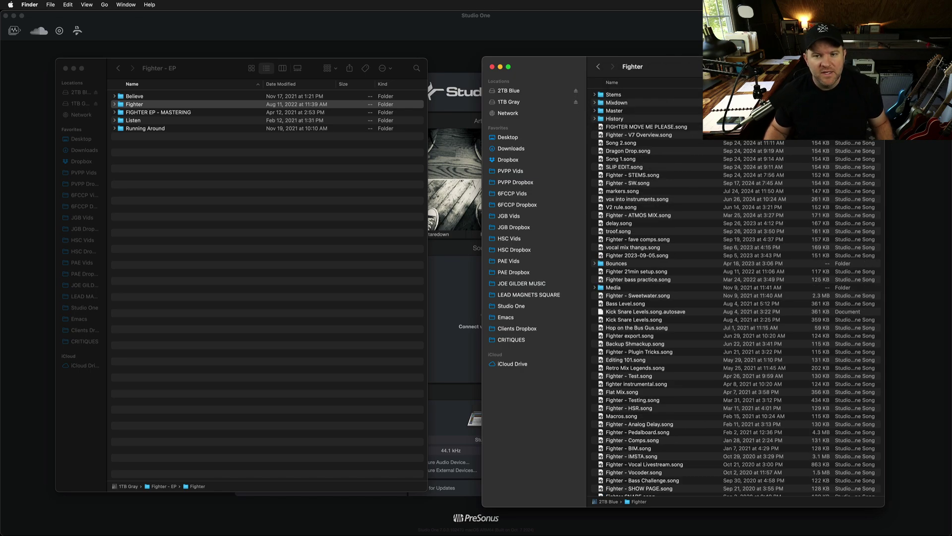
click(638, 127)
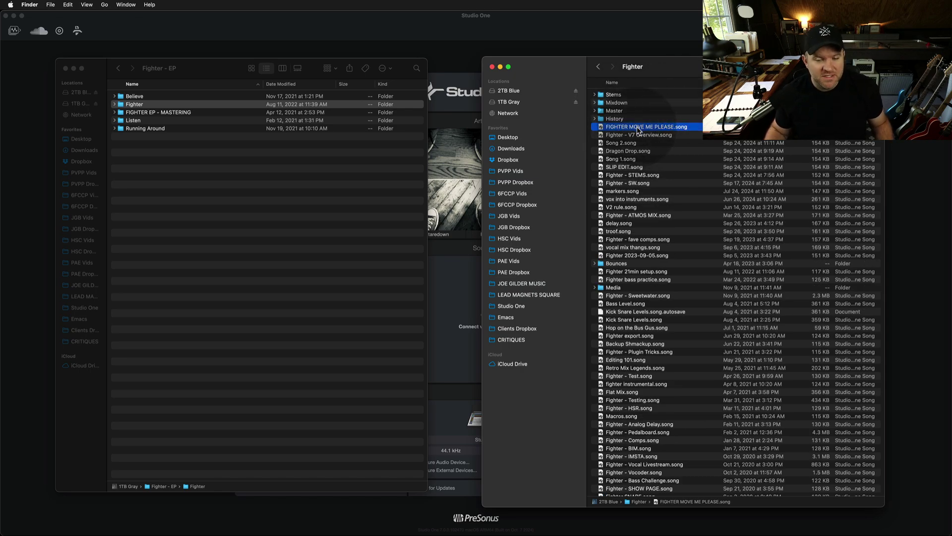
double_click(638, 128)
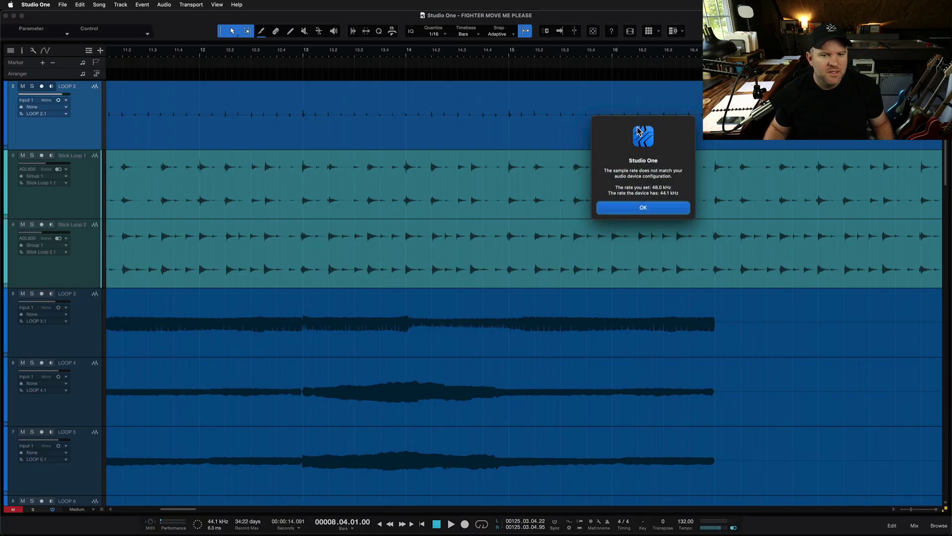
- Dismiss the loading alert and the Song Information window, then close the song with Cmd+W
click(635, 211)
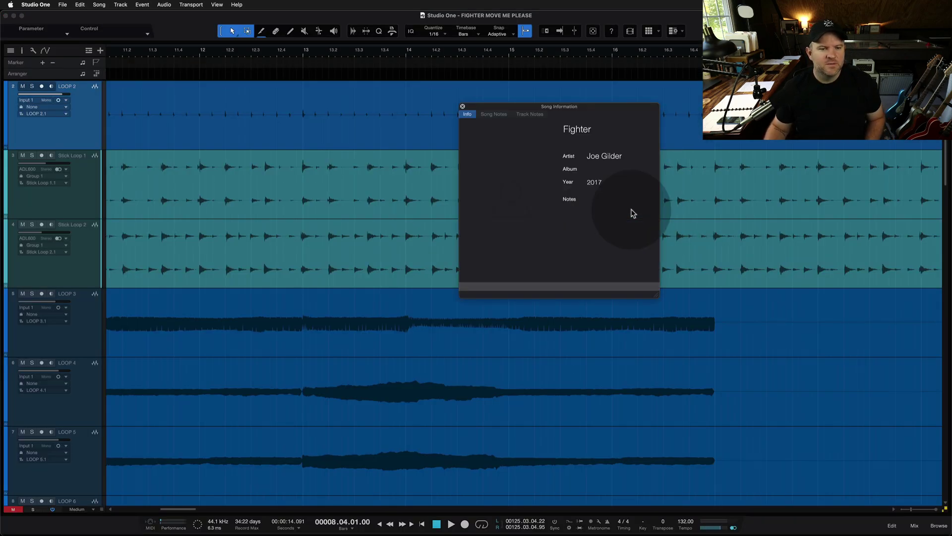
click(463, 107)
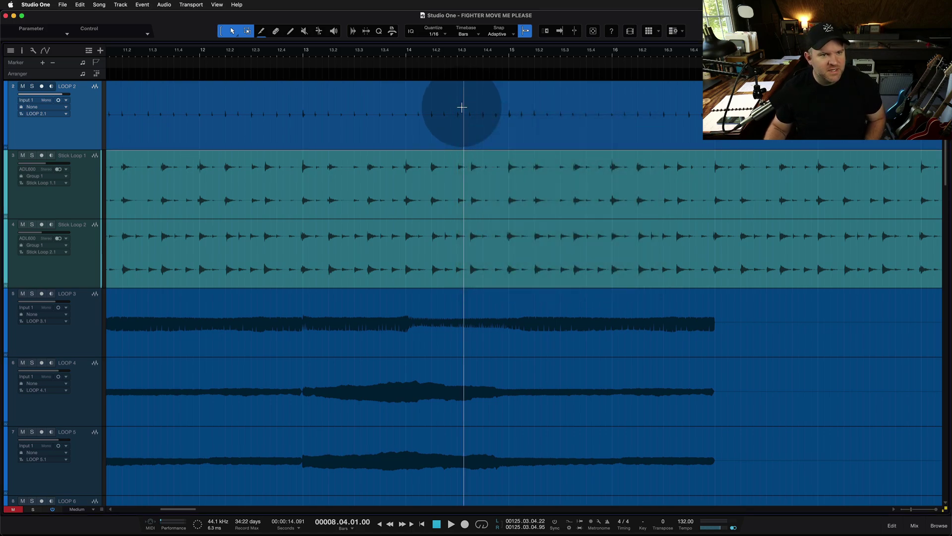
key(super+w)
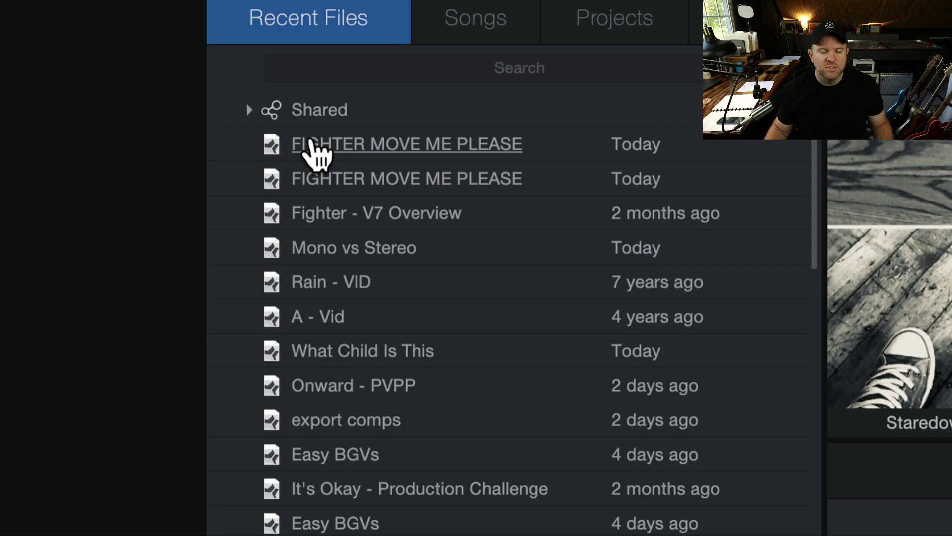
- Remove the older 1TB Gray FIGHTER MOVE ME PLEASE entry via Remove from Recent Files list
mouse_move(314, 176)
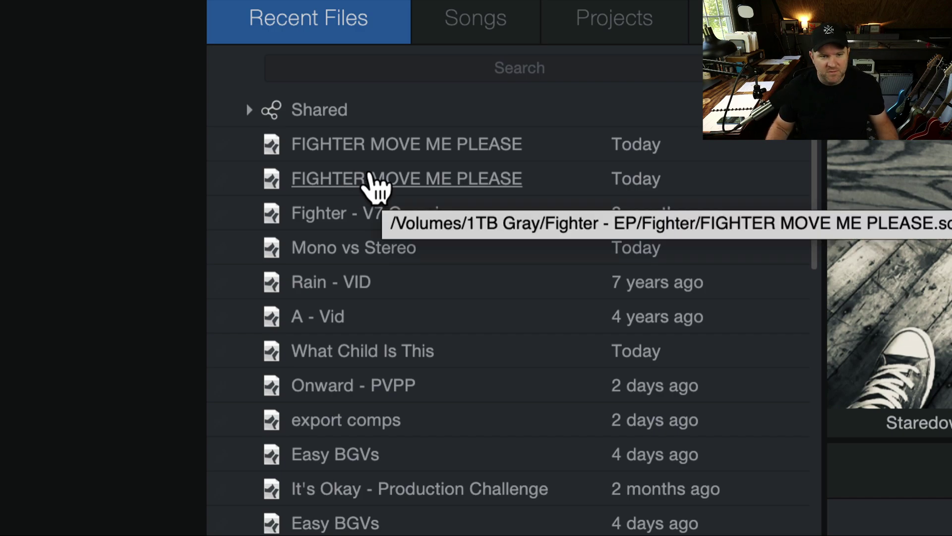
click(376, 186)
scroll(372, 184, down, 10)
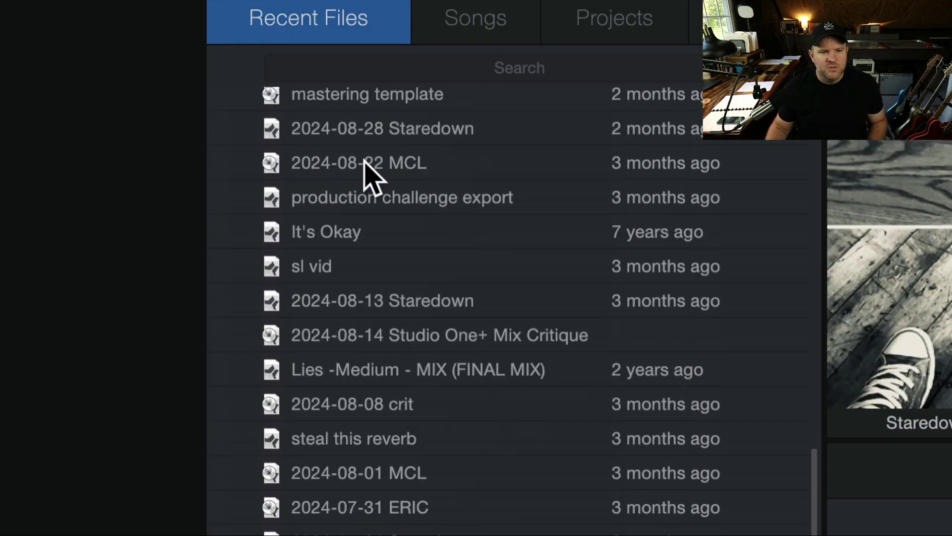
scroll(372, 183, up, 10)
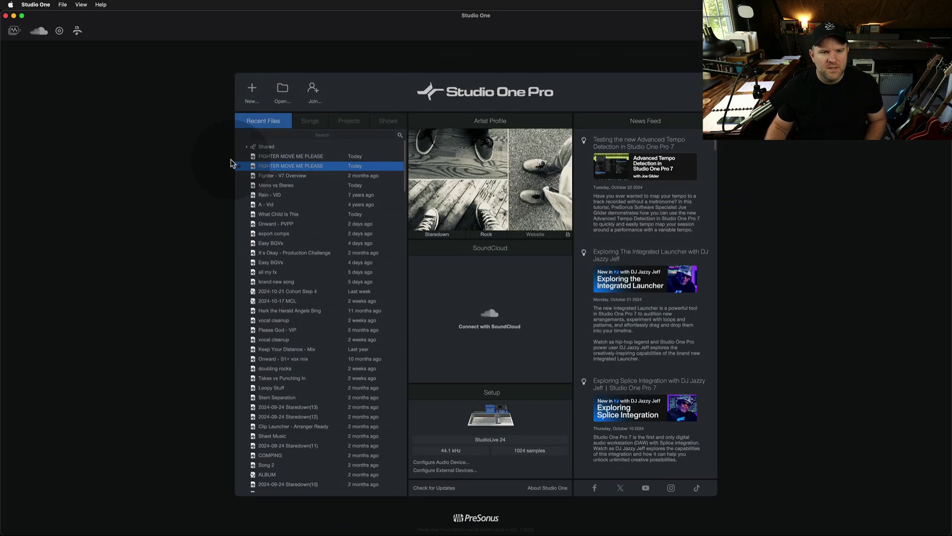
right_click(297, 169)
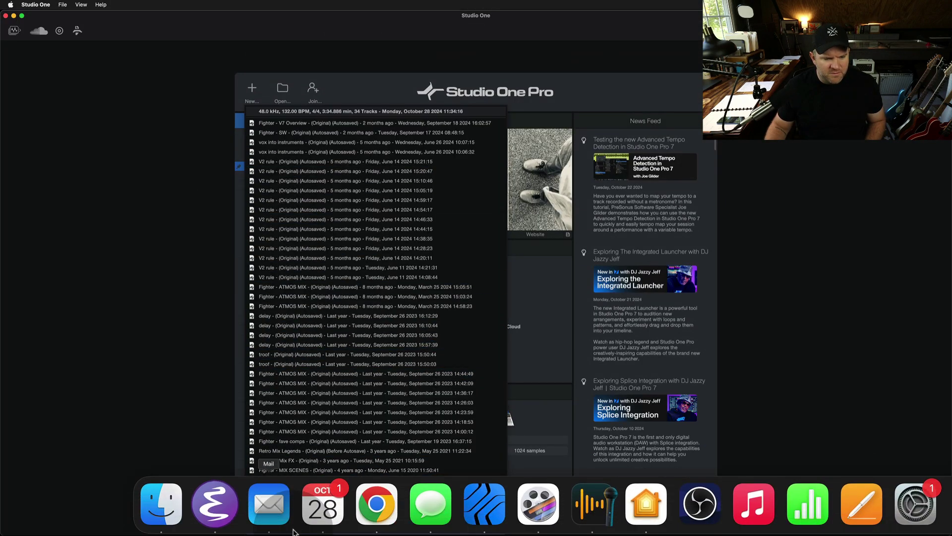
click(291, 528)
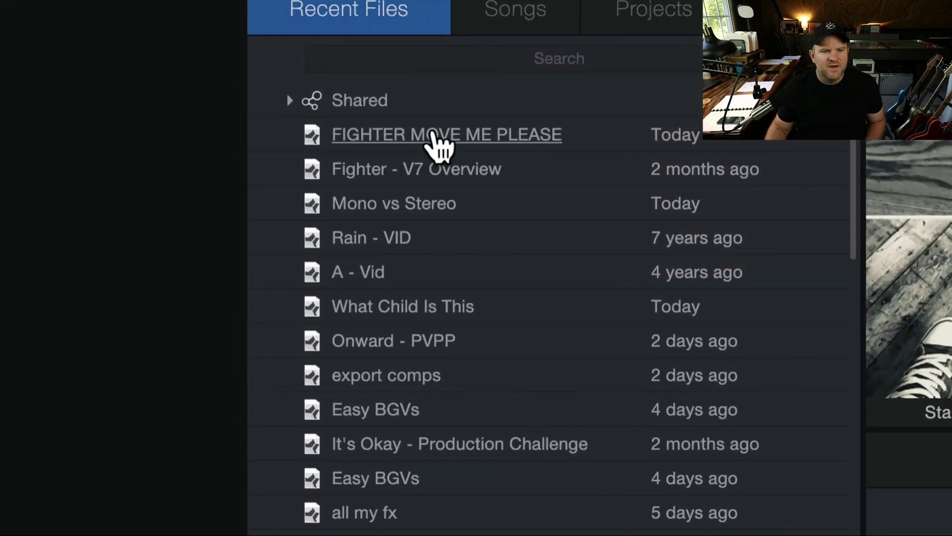
mouse_move(432, 134)
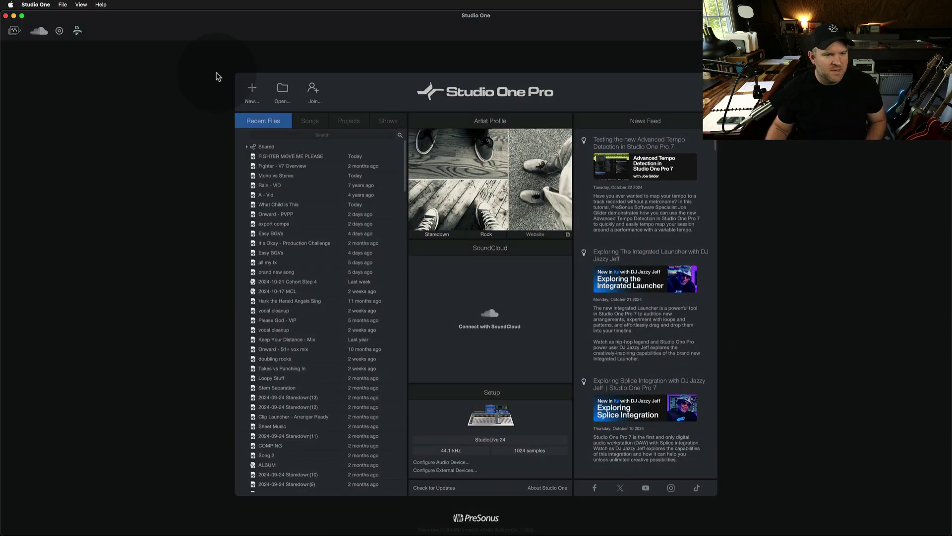
- Open FIGHTER MOVE ME PLEASE from Recent Files, accept the sample-rate warning, and glance at the File menu
double_click(296, 157)
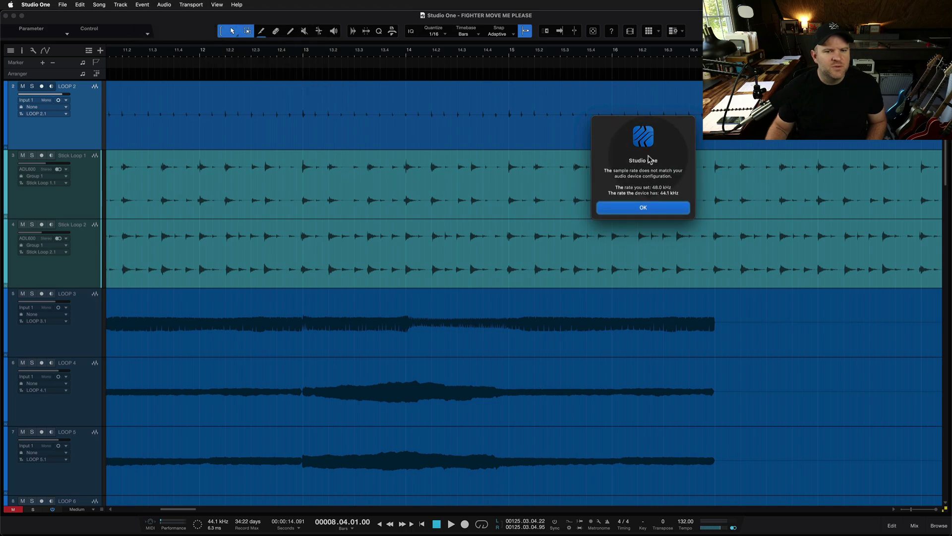
click(637, 209)
click(63, 4)
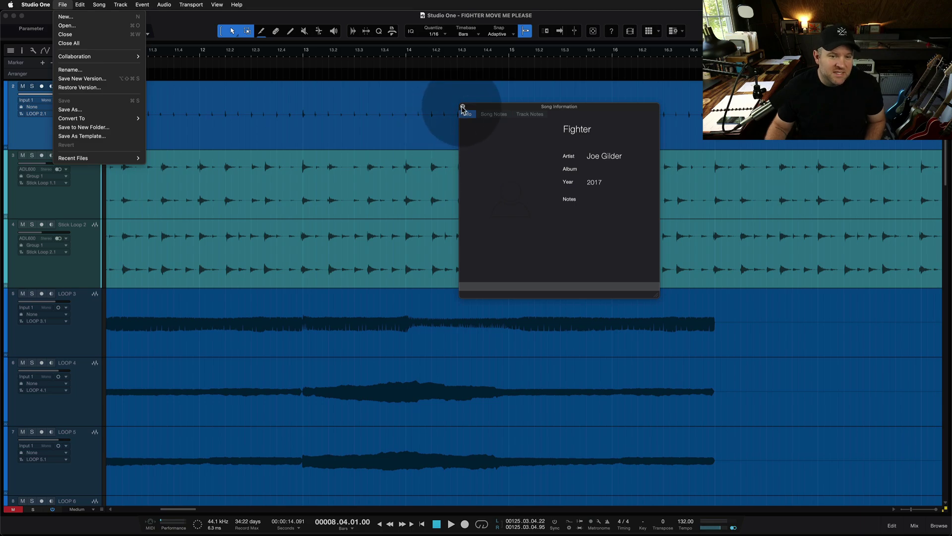
click(463, 108)
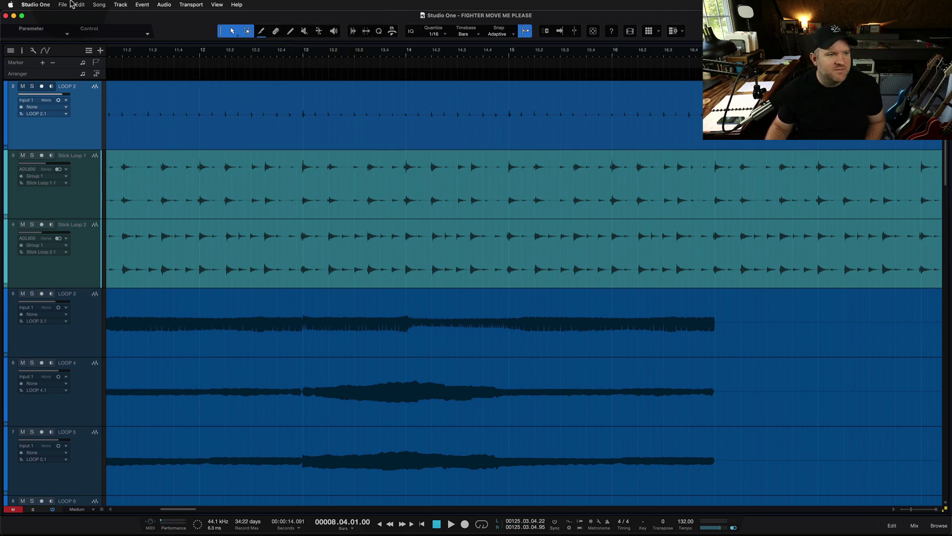
- Zoom the arrangement out until the whole song fits the window width
click(159, 134)
key(w)
key(w)
key(w)
key(w)
key(w)
key(w)
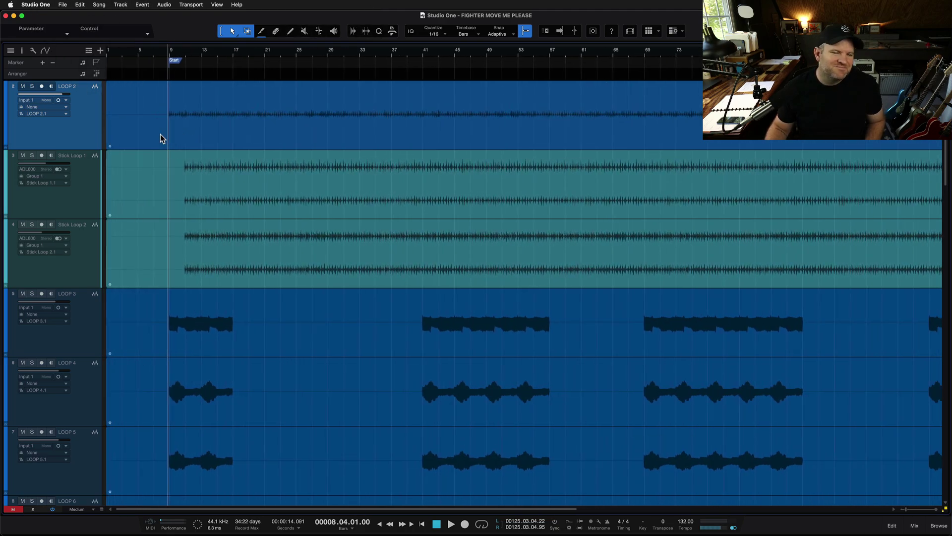
click(159, 134)
key(w)
key(e)
- Browse the tracks, clicking into the LOOP 2, Stick Loop 1, Pad, AG and LOOP 7 lanes
click(160, 134)
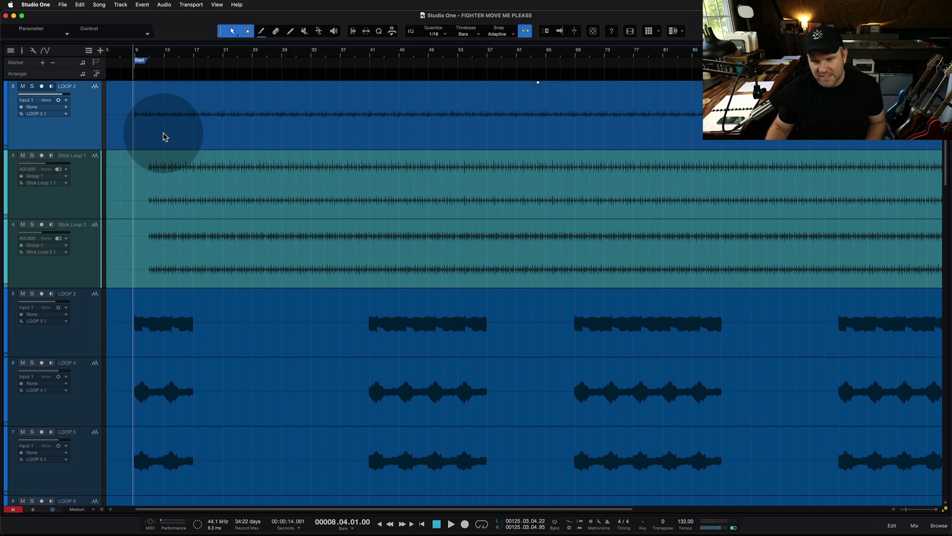
click(160, 191)
scroll(159, 187, down, 15)
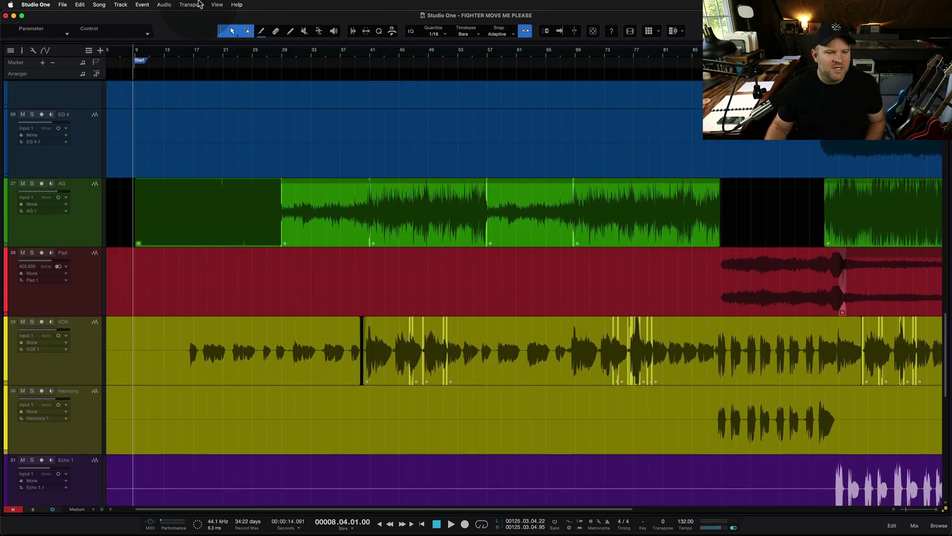
click(178, 273)
click(191, 210)
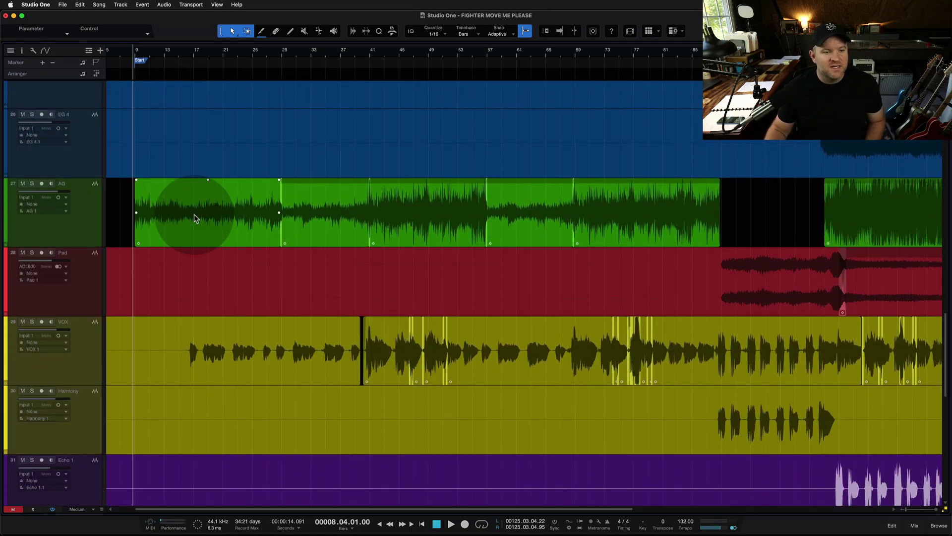
click(201, 237)
scroll(202, 238, up, 10)
scroll(201, 237, up, 1)
click(172, 181)
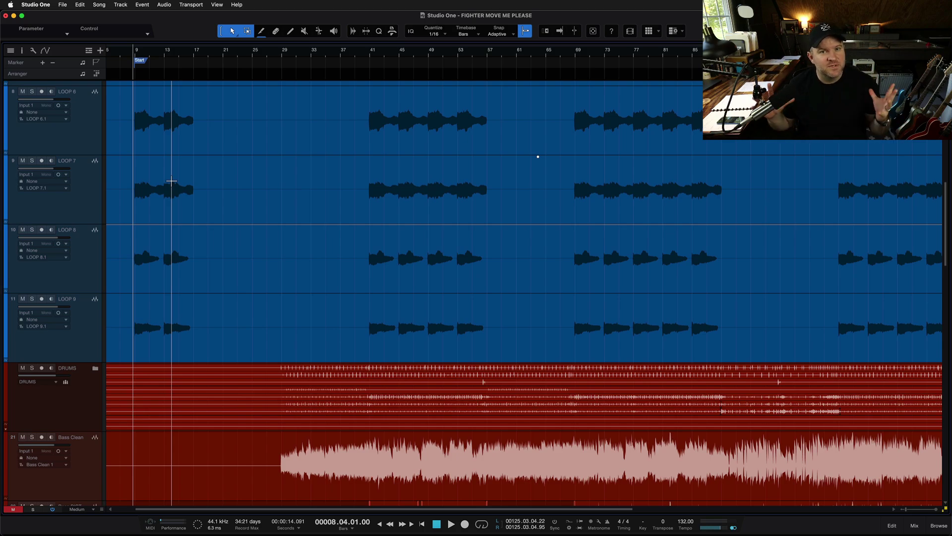
click(121, 206)
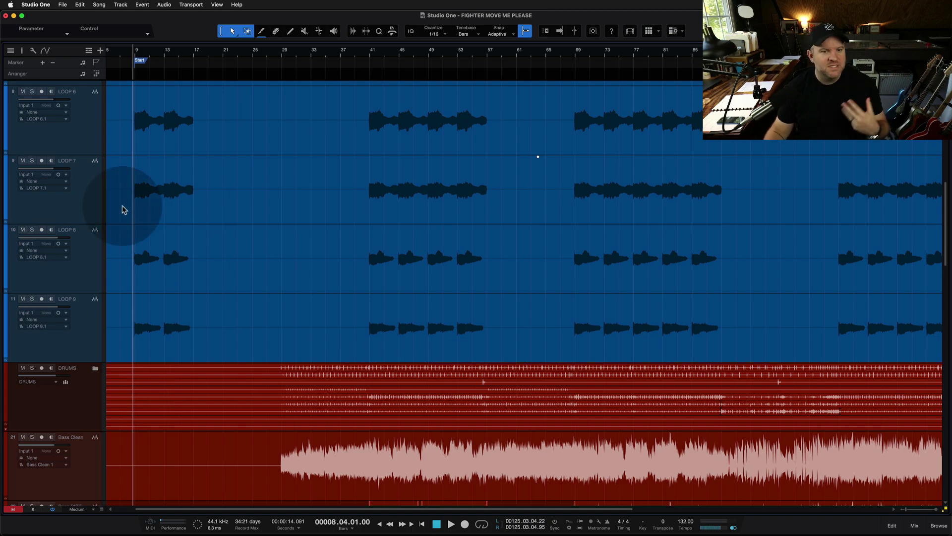
scroll(124, 208, up, 5)
click(236, 198)
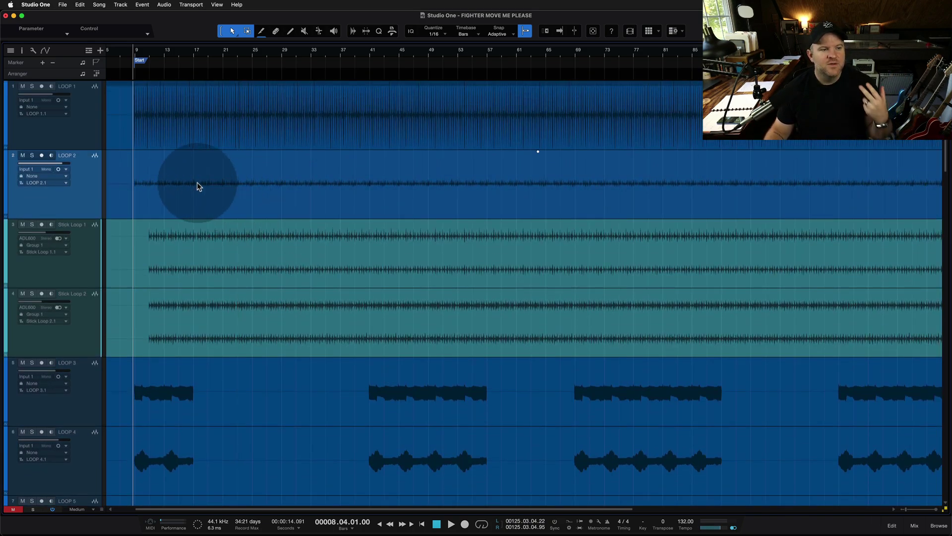
scroll(117, 216, down, 5)
scroll(117, 213, down, 3)
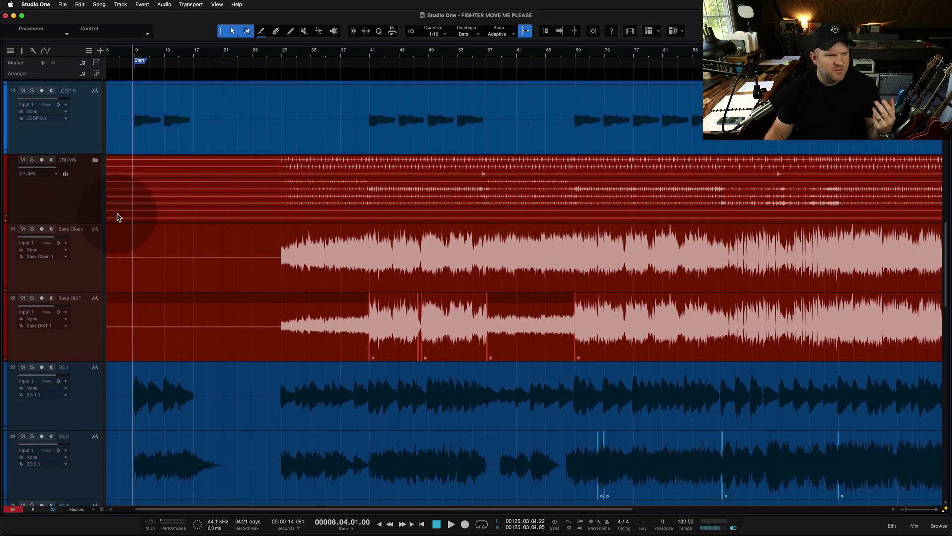
- Expand the DRUMS folder, select KICK and SNARE, and show the track Inspector with F4
click(95, 159)
click(88, 240)
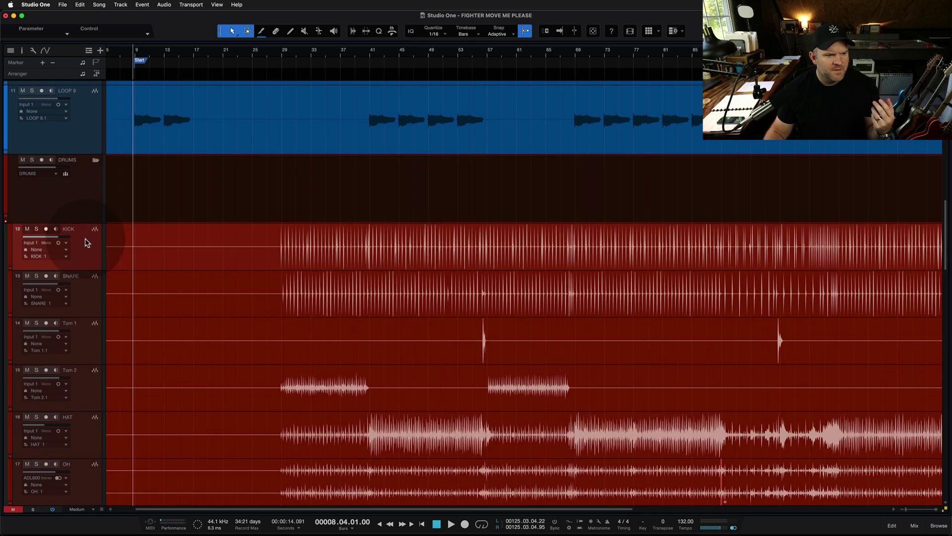
key(F4)
click(60, 107)
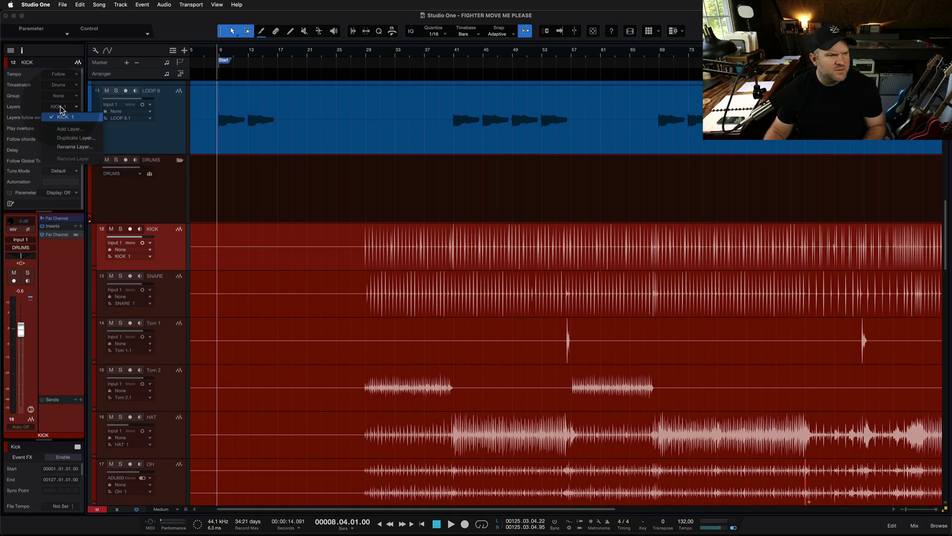
click(166, 253)
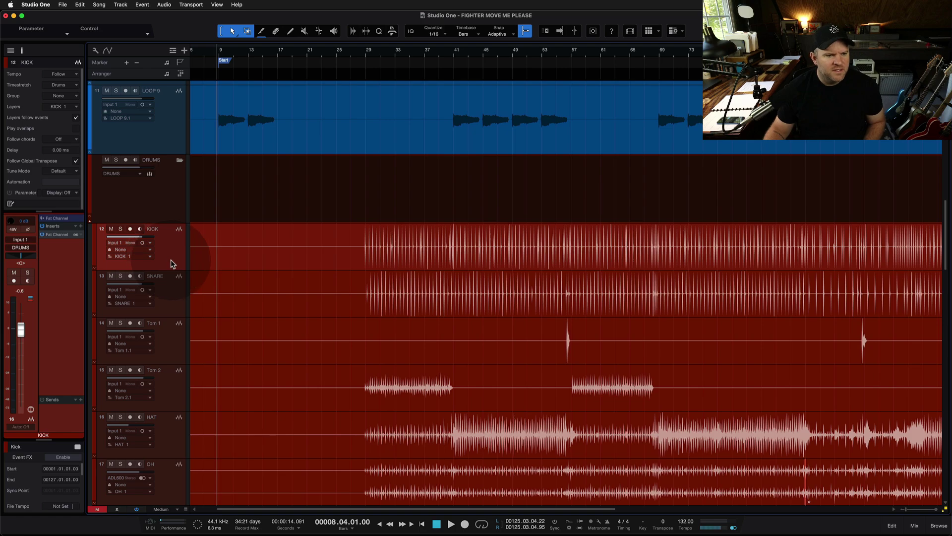
click(189, 314)
key(w)
scroll(250, 313, down, 10)
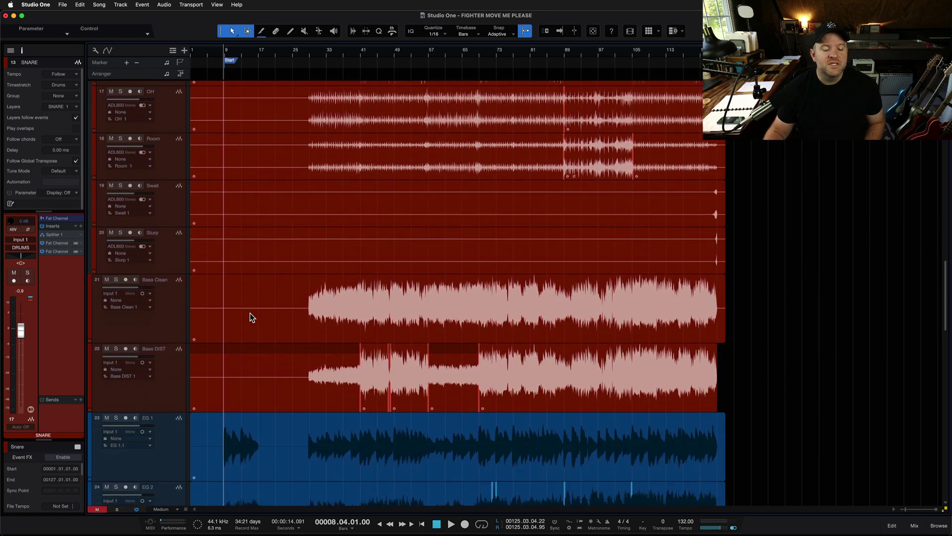
scroll(250, 318, down, 15)
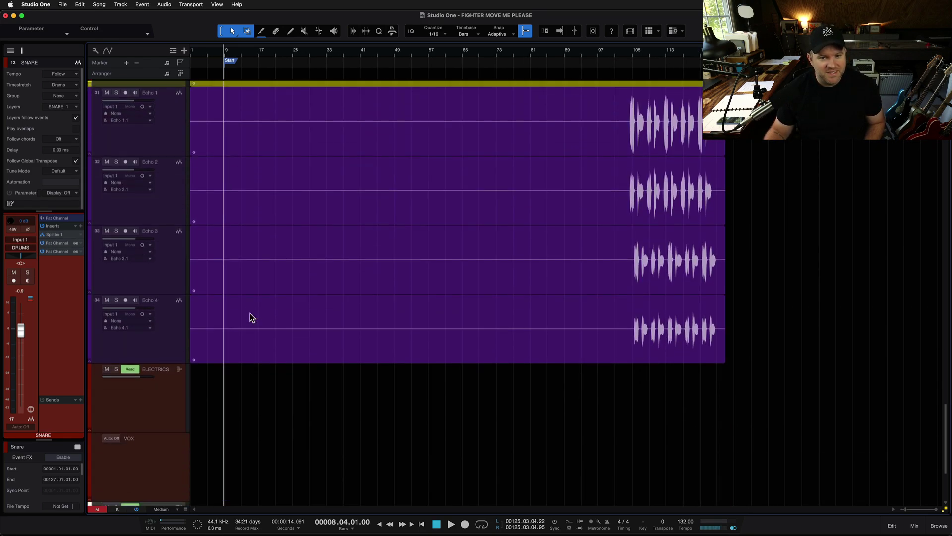
scroll(250, 317, up, 20)
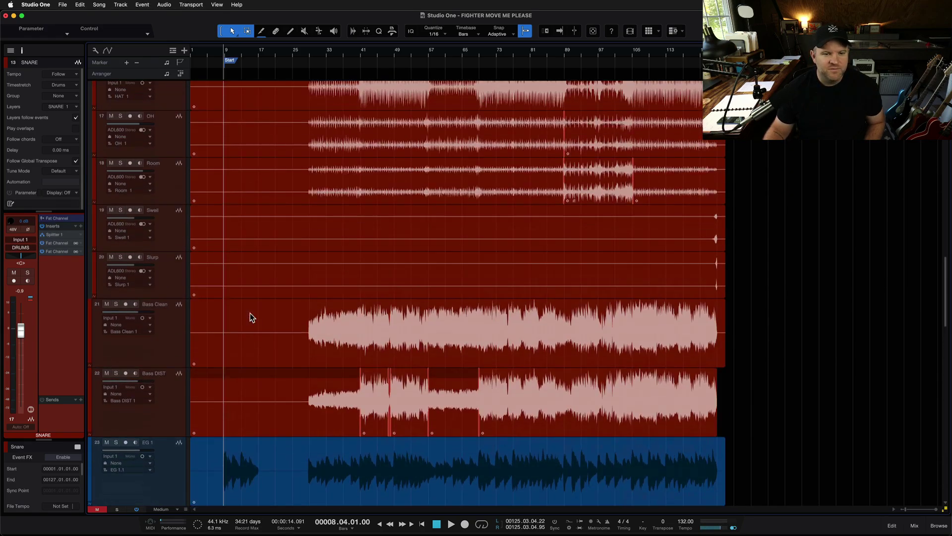
scroll(250, 314, up, 3)
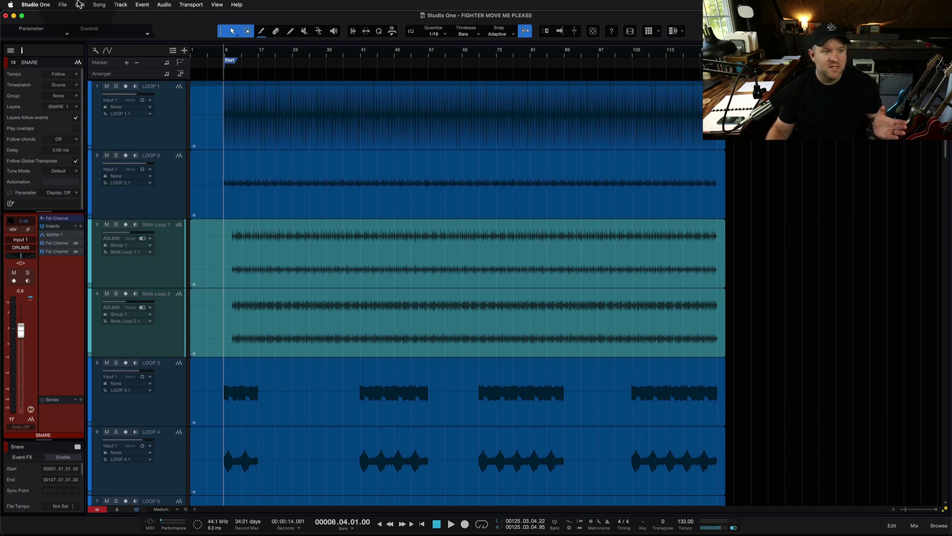
- Review Copy External Files and Save to New Folder in the Song and File menus, then switch to Finder
click(98, 4)
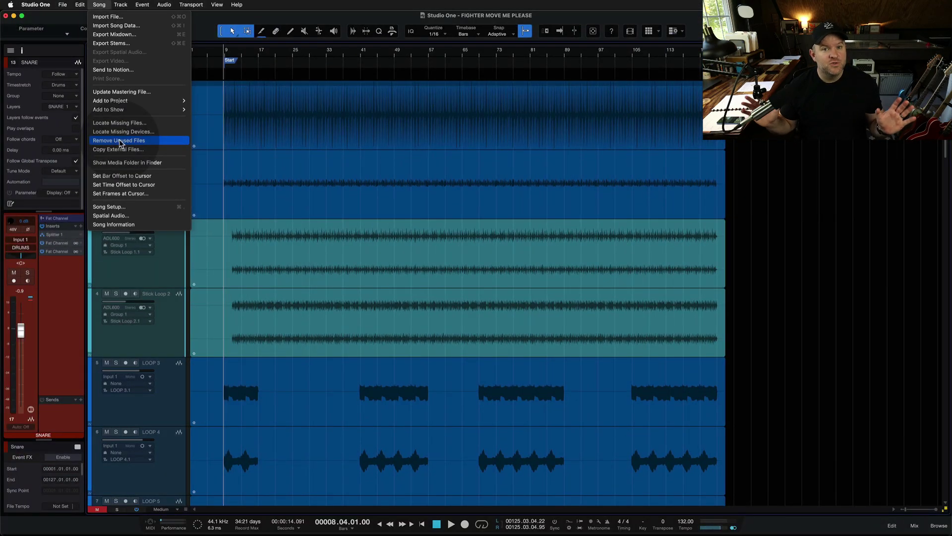
mouse_move(69, 2)
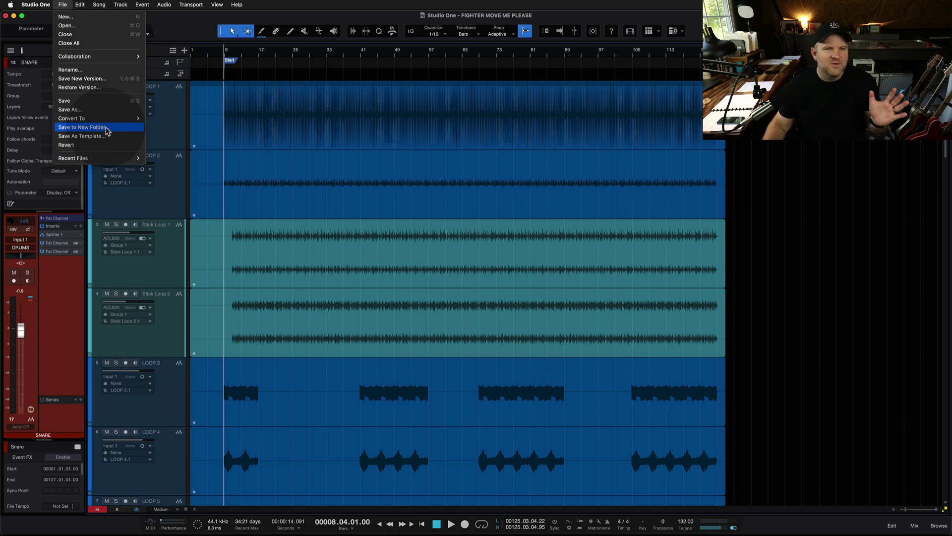
key(Escape)
key(super+Tab)
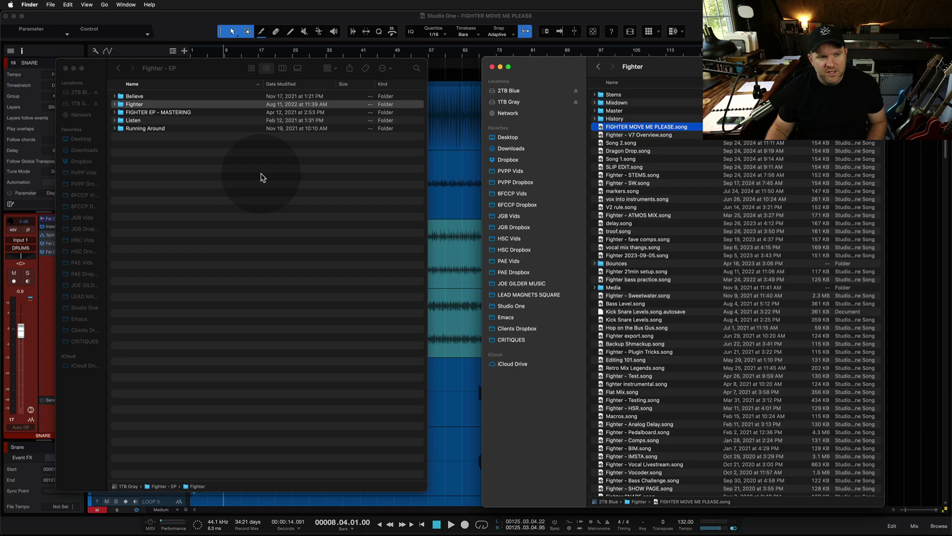
- Compare the 1TB Gray Fighter - EP window with the 2TB Blue Fighter window, moving it into view
click(185, 64)
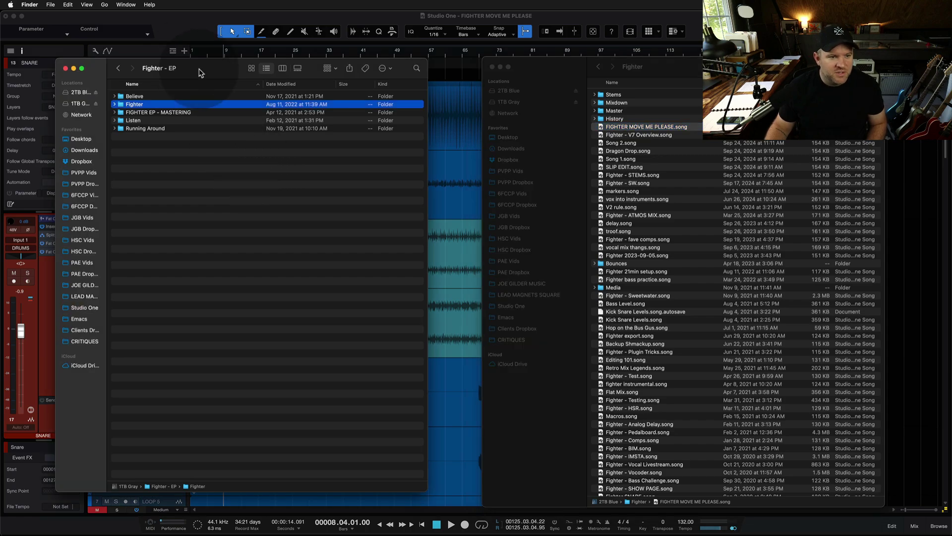
click(546, 67)
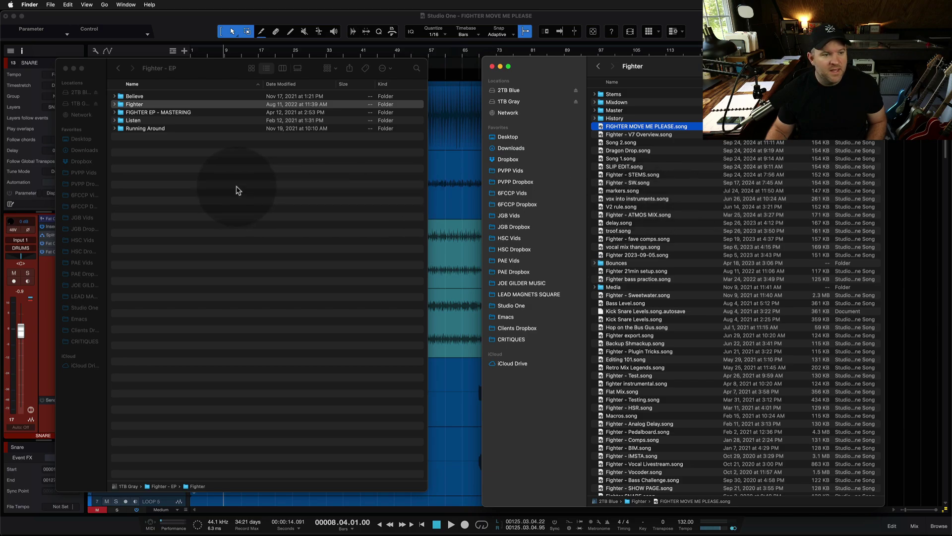
drag(526, 69, 424, 43)
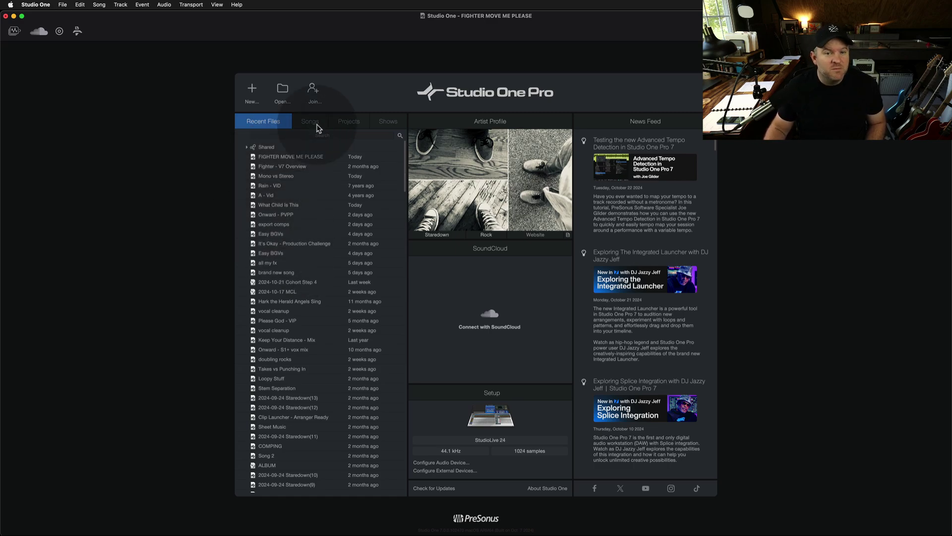
key(super+Tab)
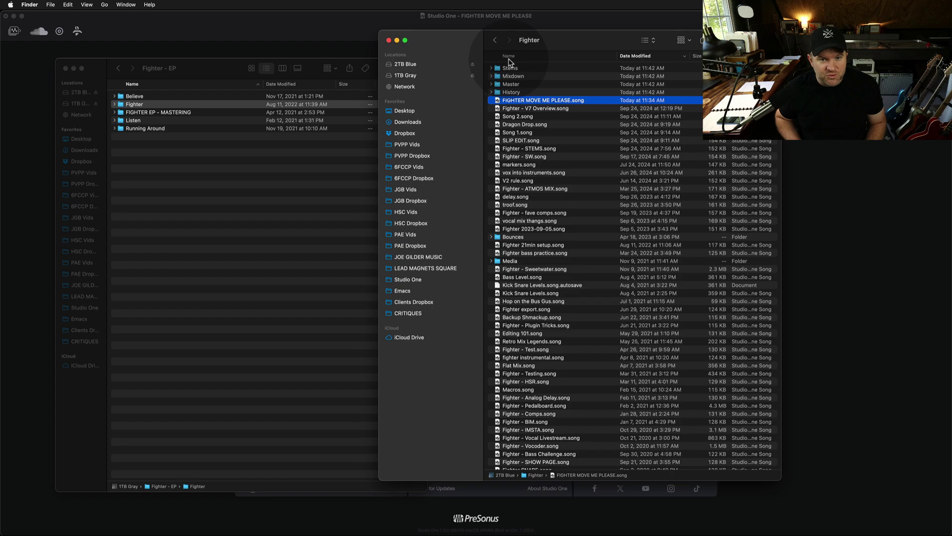
key(super+Up)
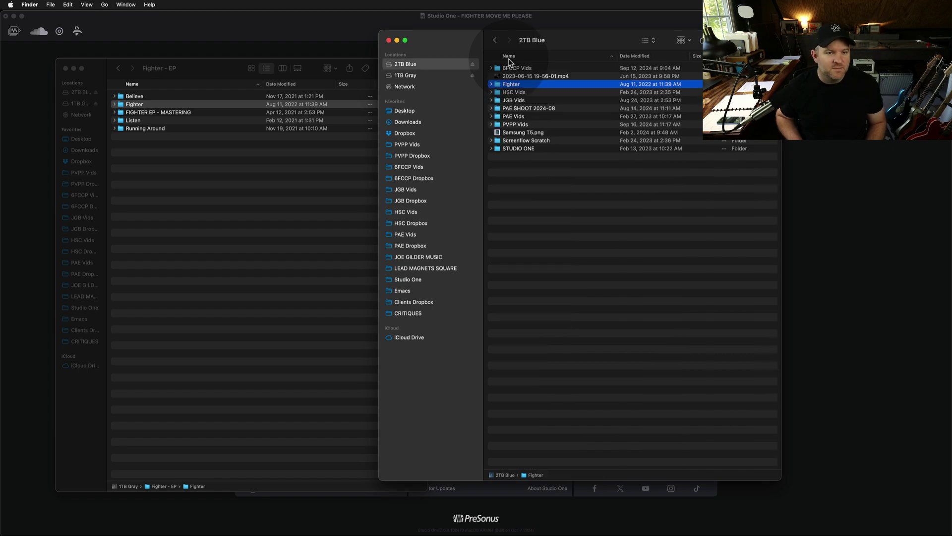
double_click(521, 90)
click(532, 124)
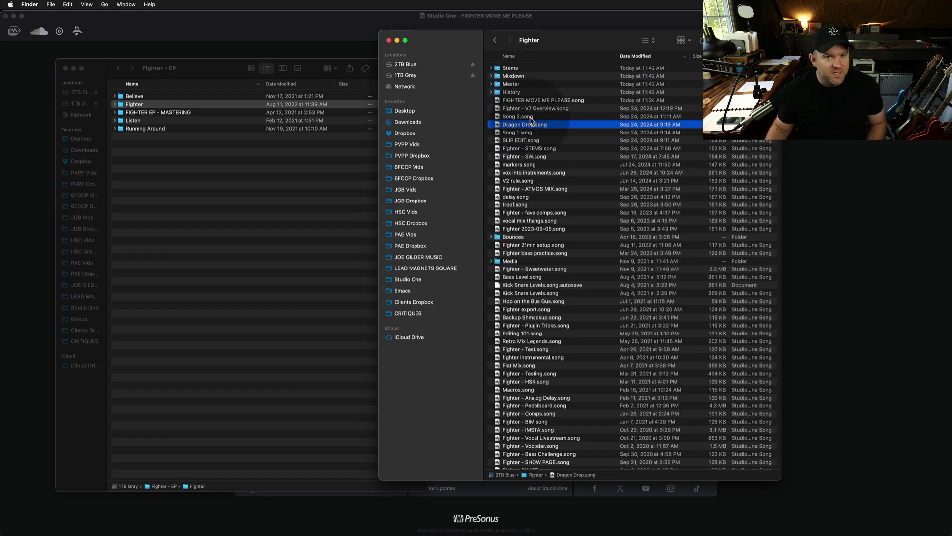
key(super+Tab)
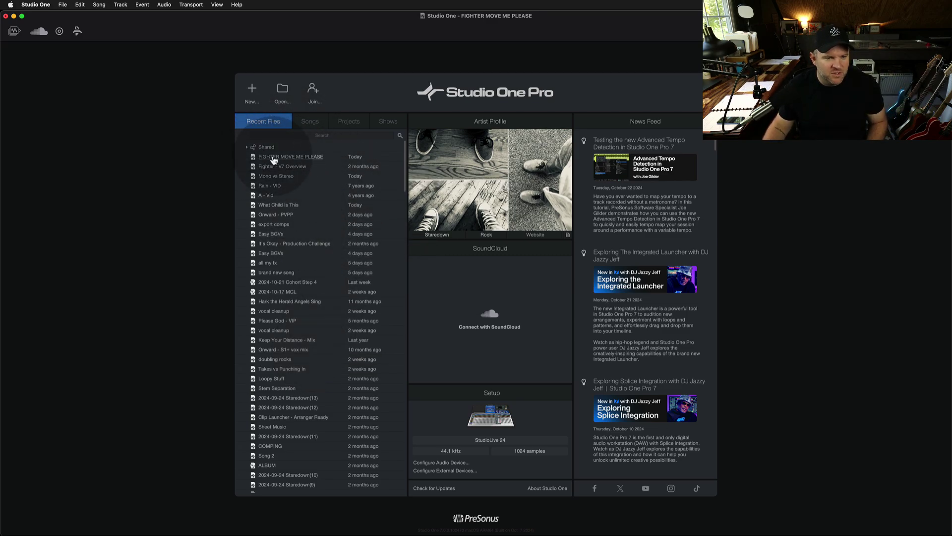
scroll(273, 160, down, 20)
scroll(273, 160, up, 20)
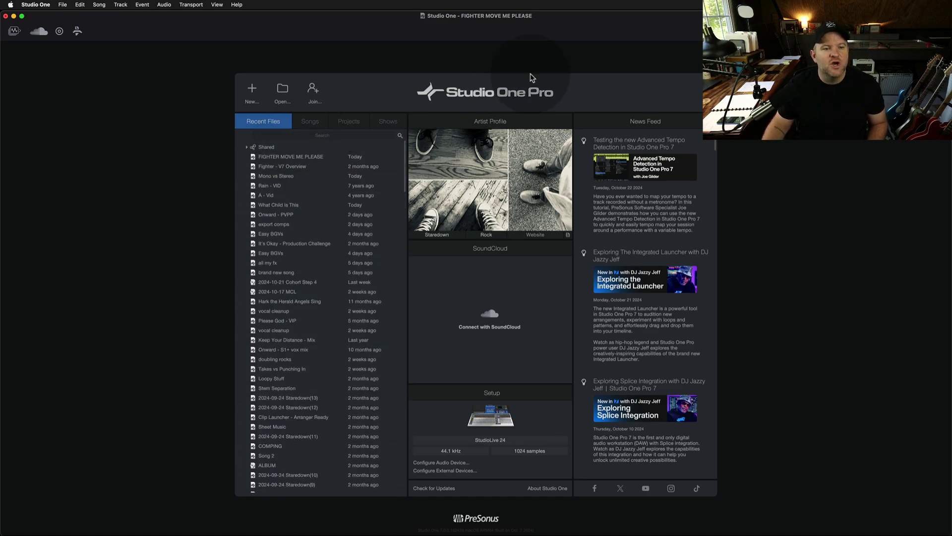
key(super+Tab)
click(600, 124)
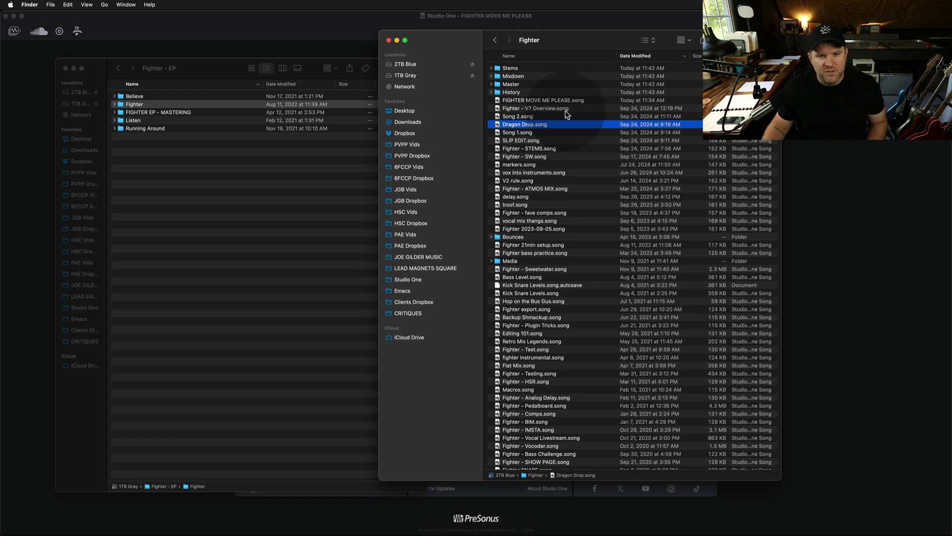
key(super+Tab)
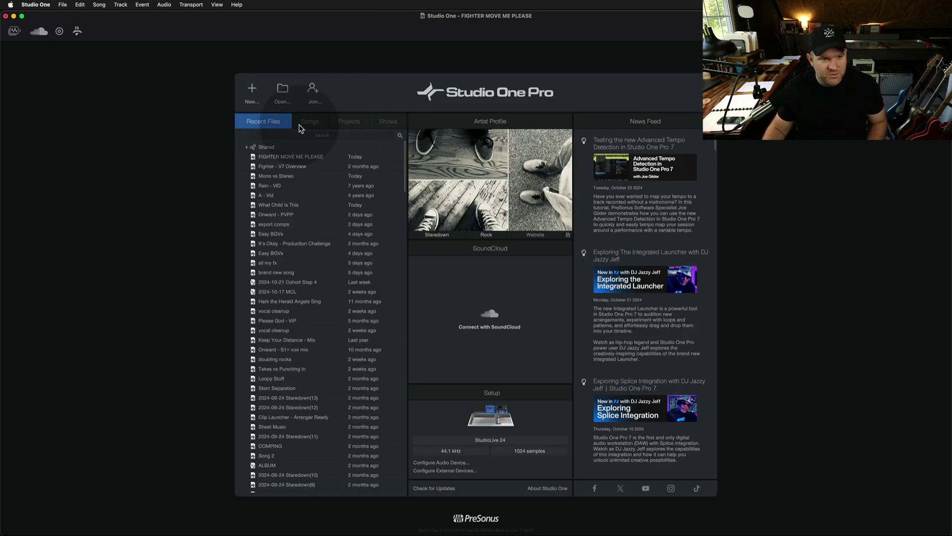
click(283, 90)
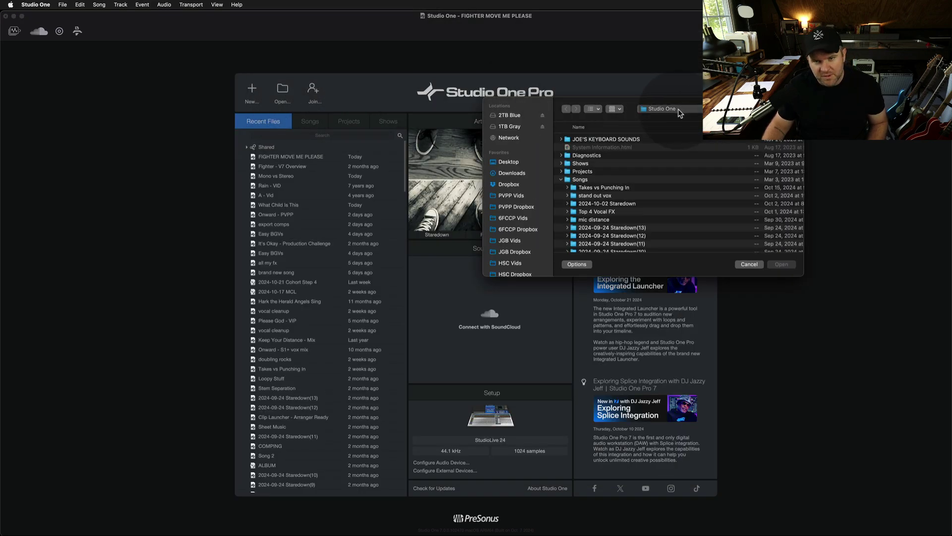
click(751, 265)
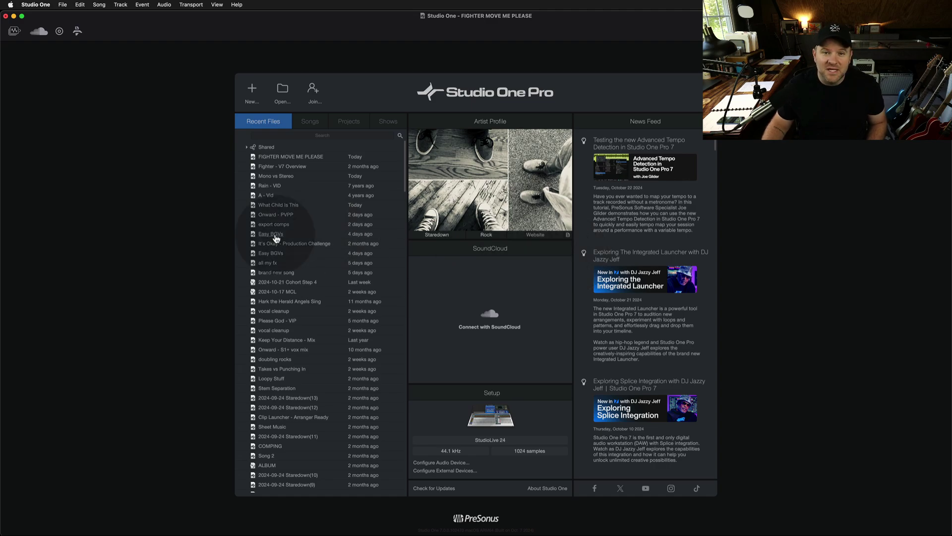